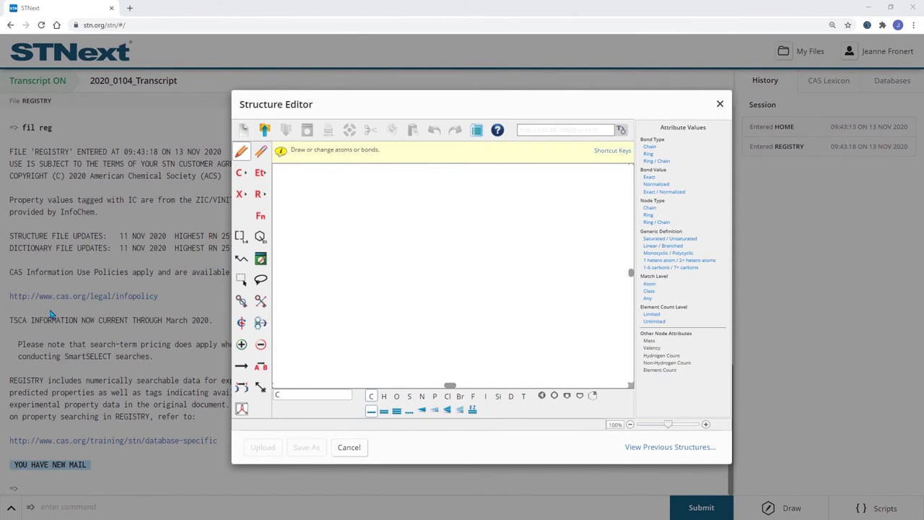
Look up methotrexate by name and add its structure (C20H22N8O5) to the editor canvas.
click(547, 131)
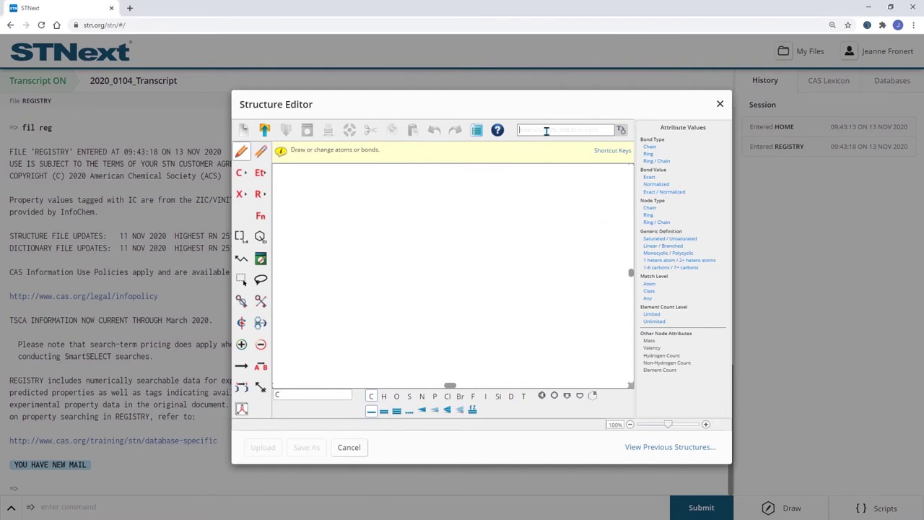
mouse_move(565, 130)
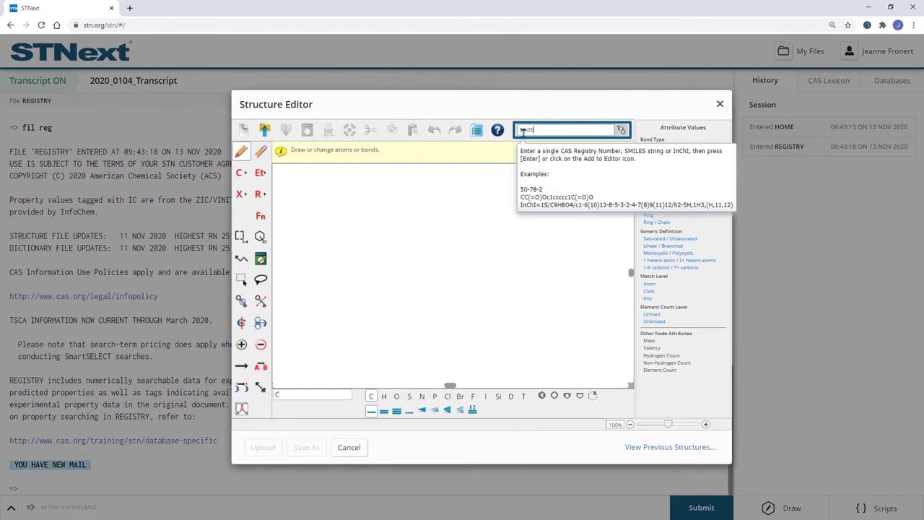
click(621, 130)
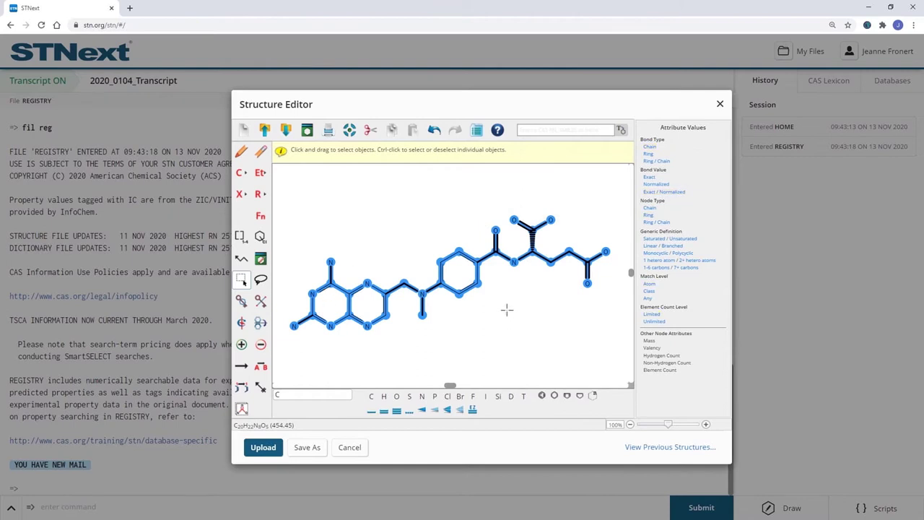
click(505, 308)
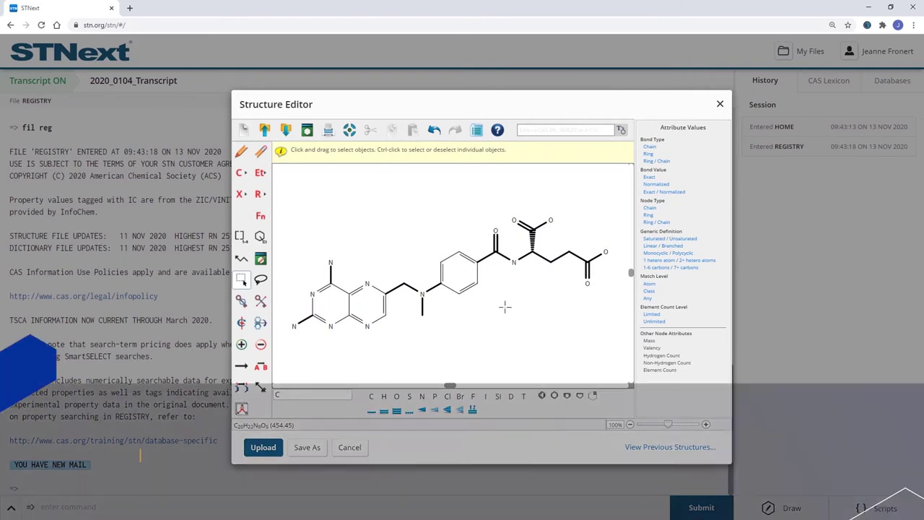
Erase the bond joining the amide nitrogen to the glutamate chain.
click(523, 255)
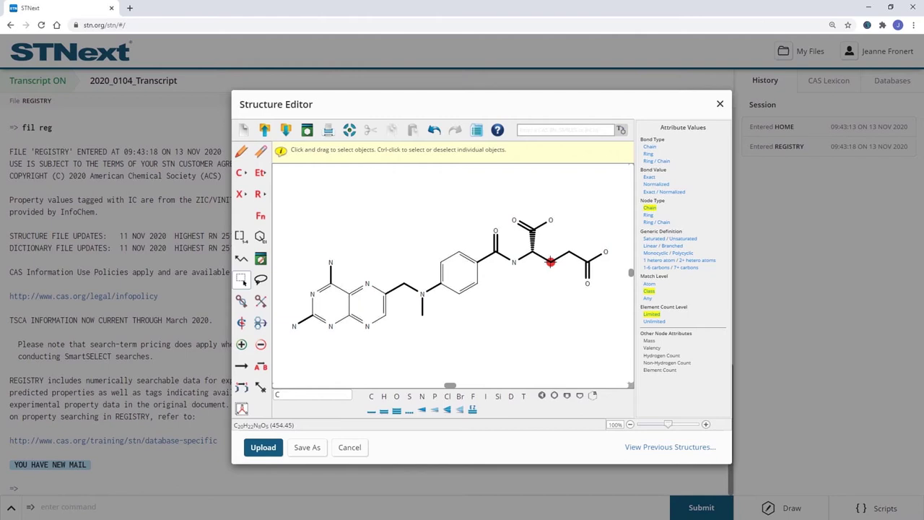
click(260, 151)
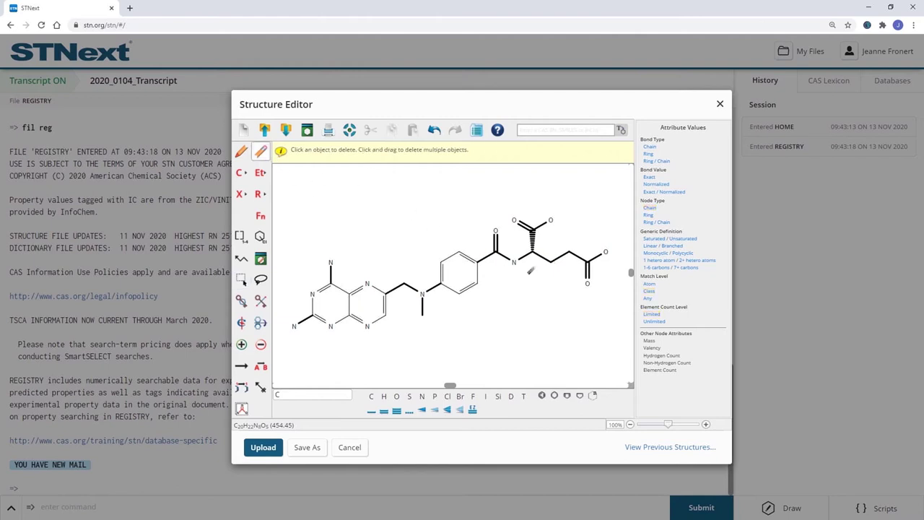
click(524, 256)
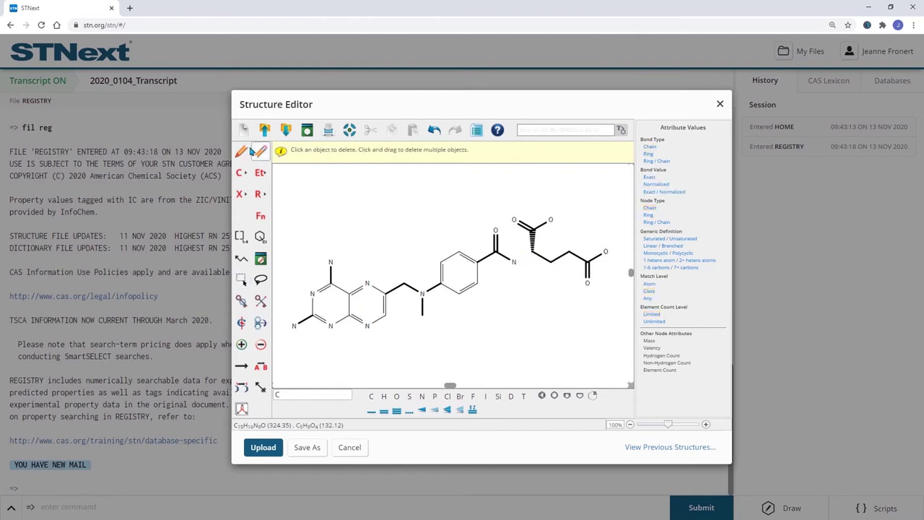
Lasso the detached glutamate chain and paste a duplicate of it below the original.
click(242, 281)
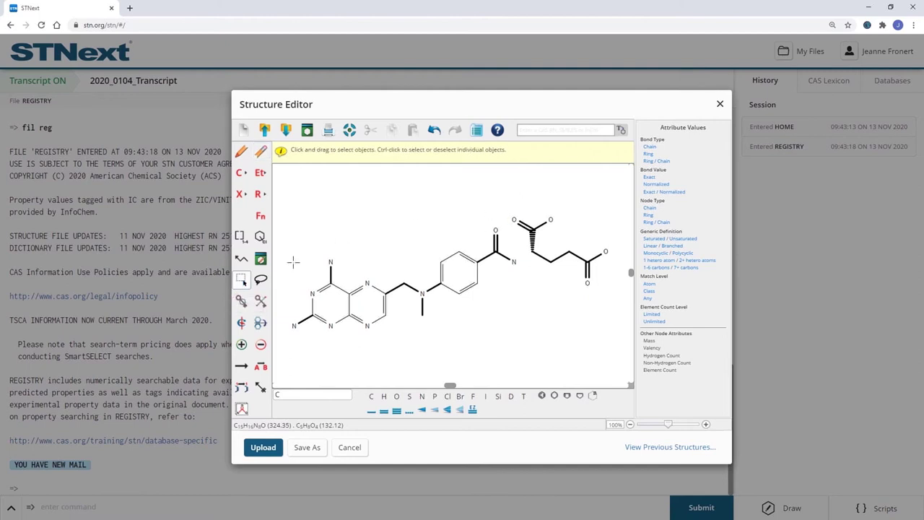
click(261, 280)
mouse_move(533, 249)
mouse_down()
mouse_move(570, 198)
mouse_move(550, 262)
mouse_move(534, 252)
mouse_move(565, 226)
mouse_up()
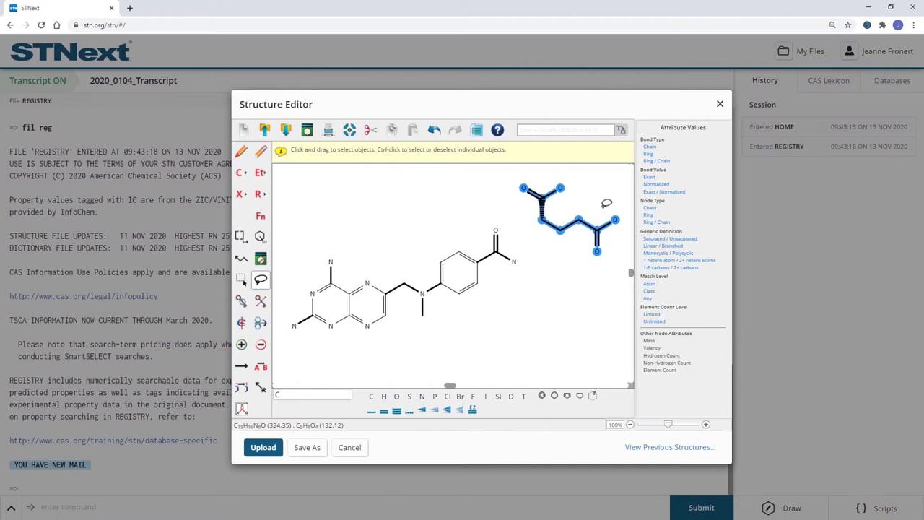
key(ctrl+c)
key(ctrl+v)
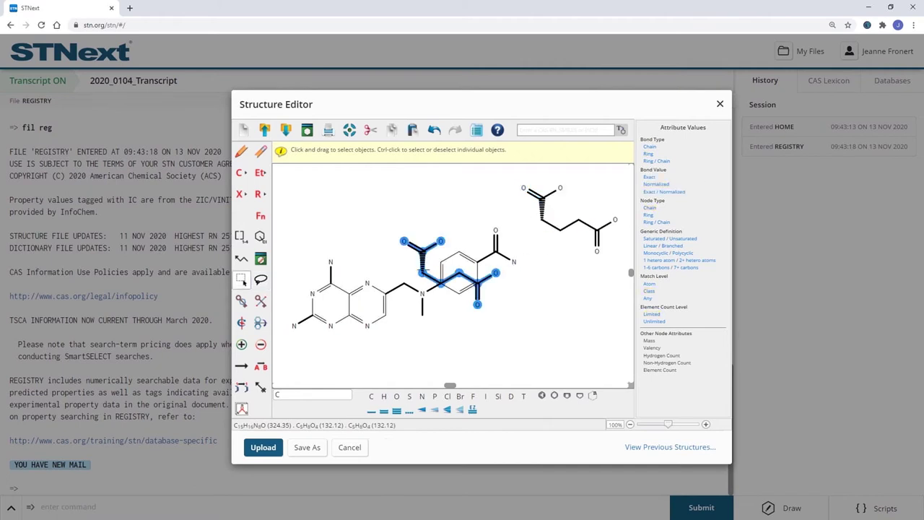
drag(423, 269, 541, 292)
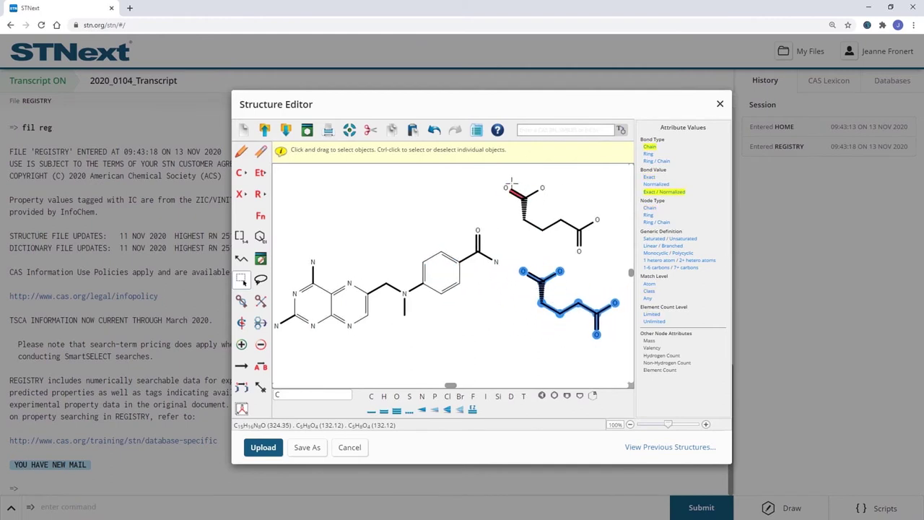
click(488, 223)
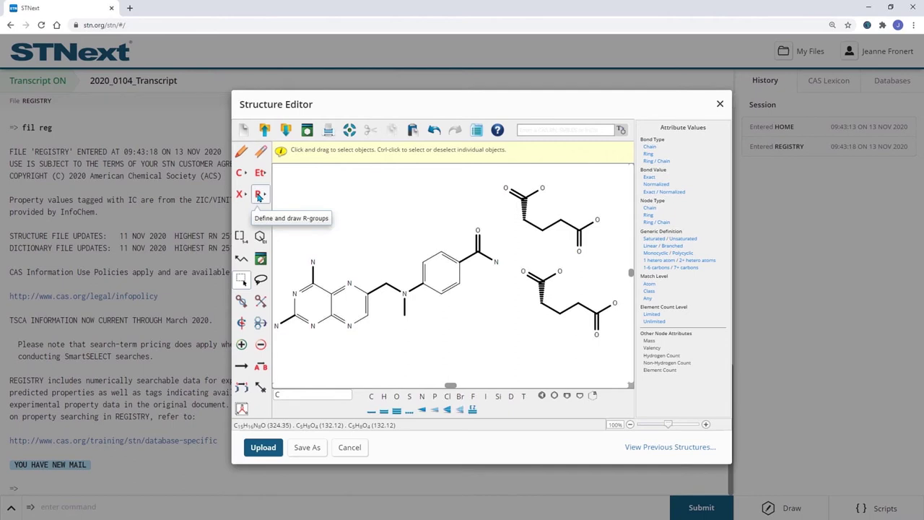
Mark attachment point F1 on the upper glutamate chain and F2 on the lower chain.
click(259, 202)
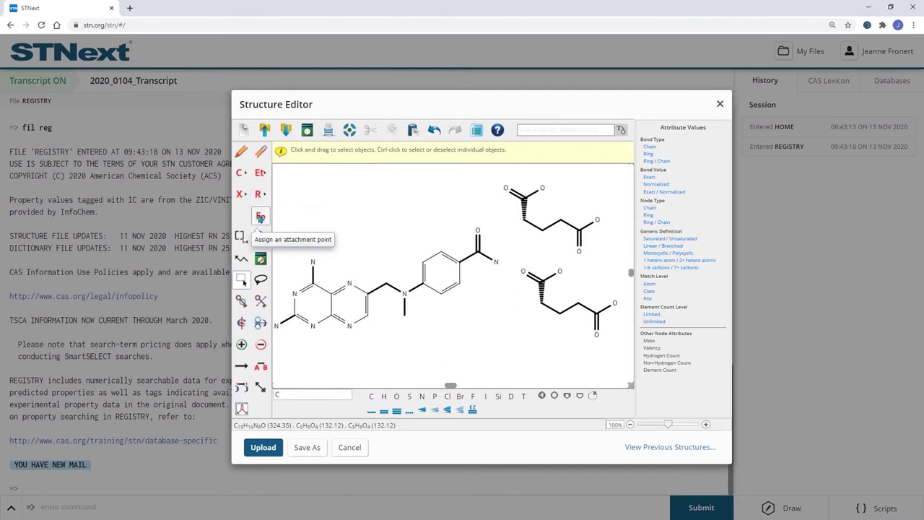
click(260, 218)
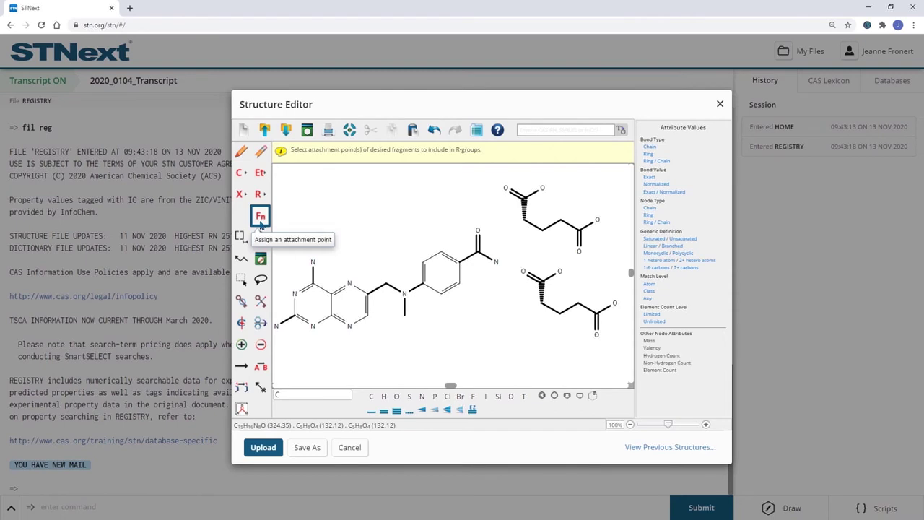
click(525, 224)
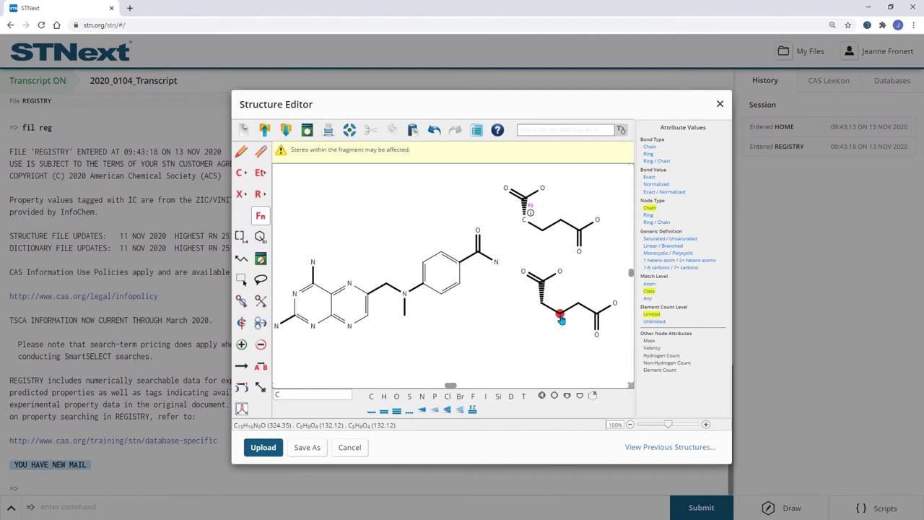
click(561, 318)
Convert the wedge bonds on both glutamate chains into plain single bonds.
click(371, 410)
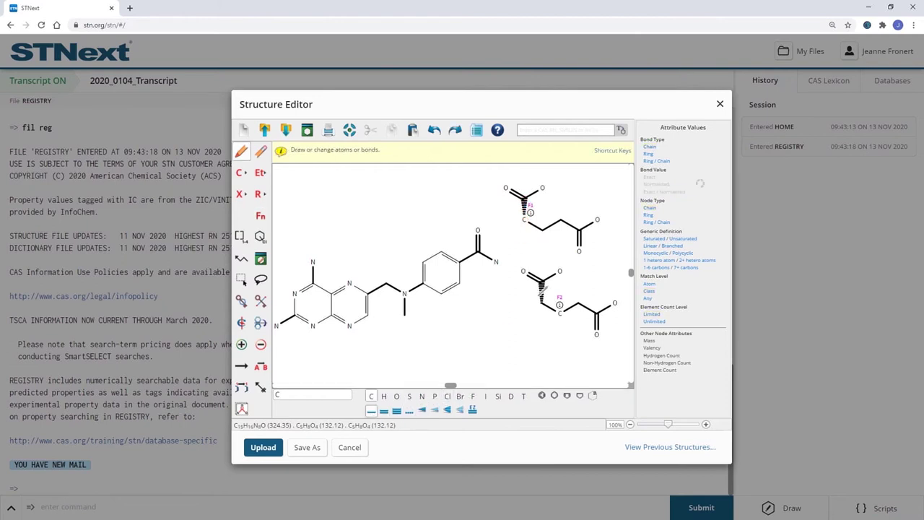
click(543, 288)
click(526, 206)
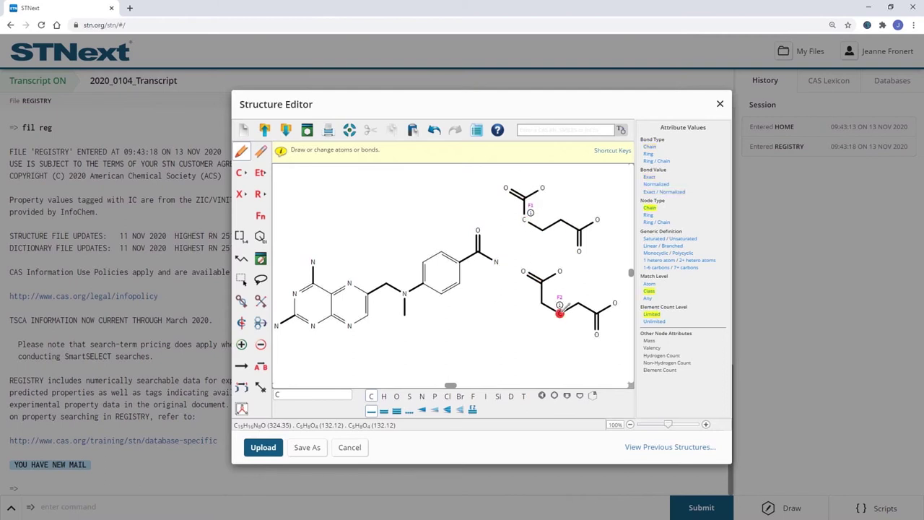
click(262, 194)
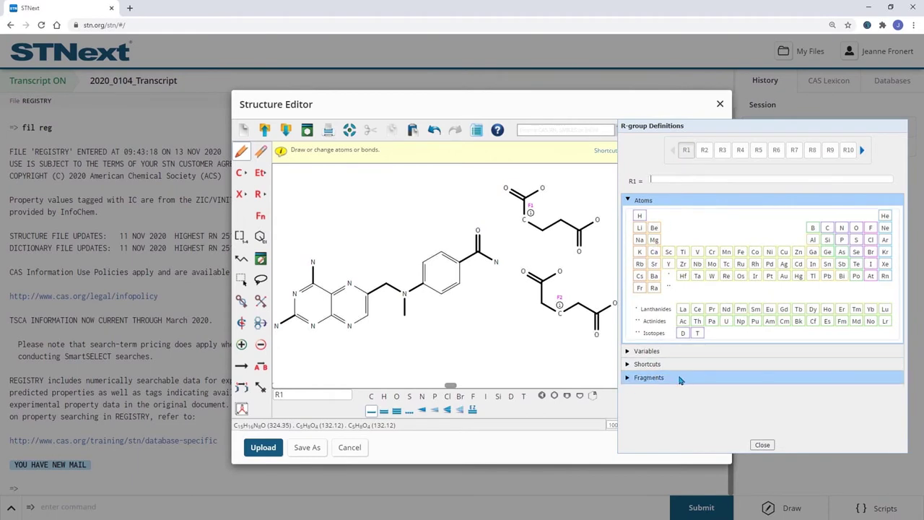
Assign fragments F1 and F2 to R1, then place R1 on the core's amide nitrogen.
click(654, 382)
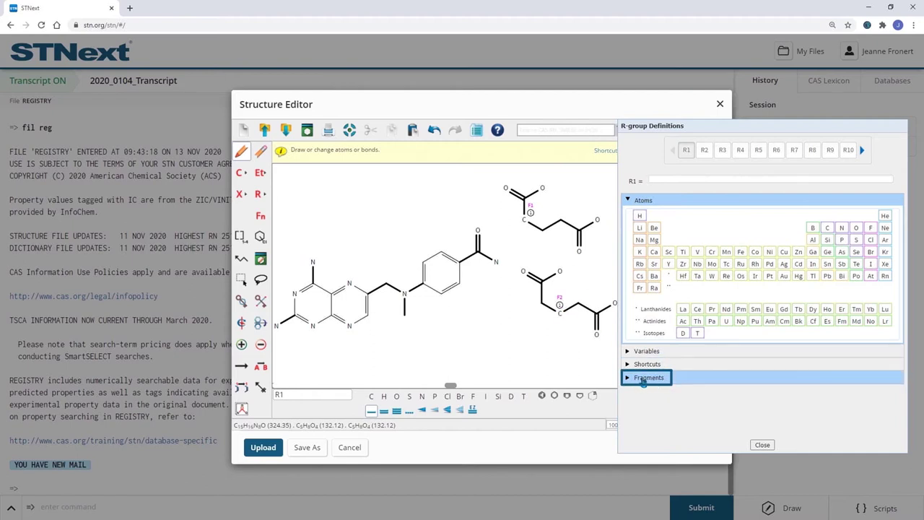
click(642, 380)
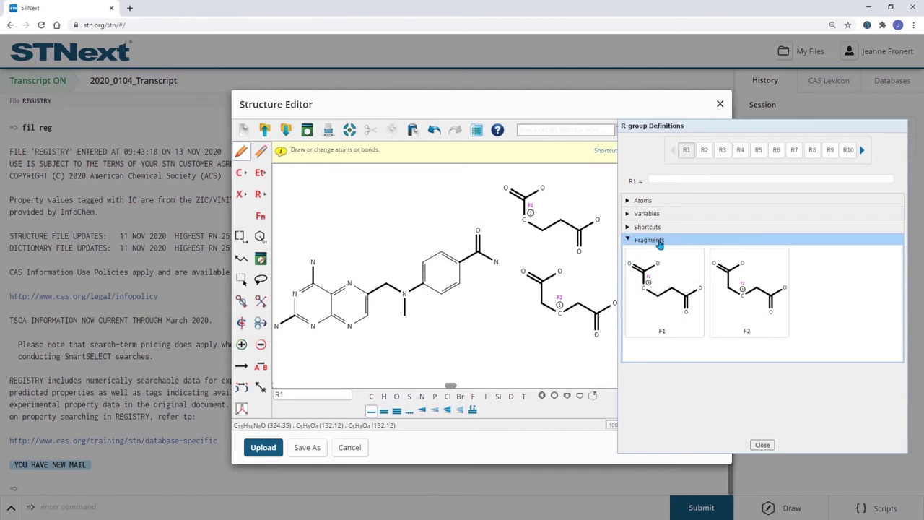
click(662, 289)
click(743, 287)
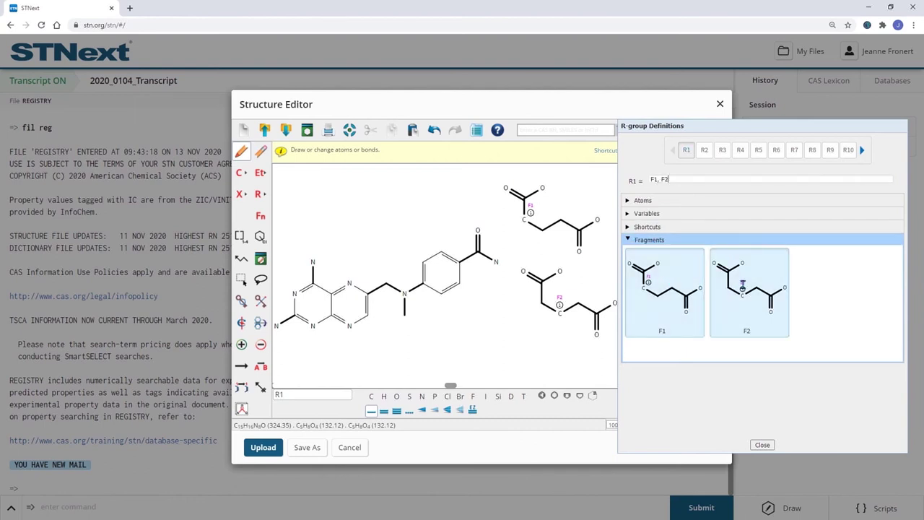
click(763, 445)
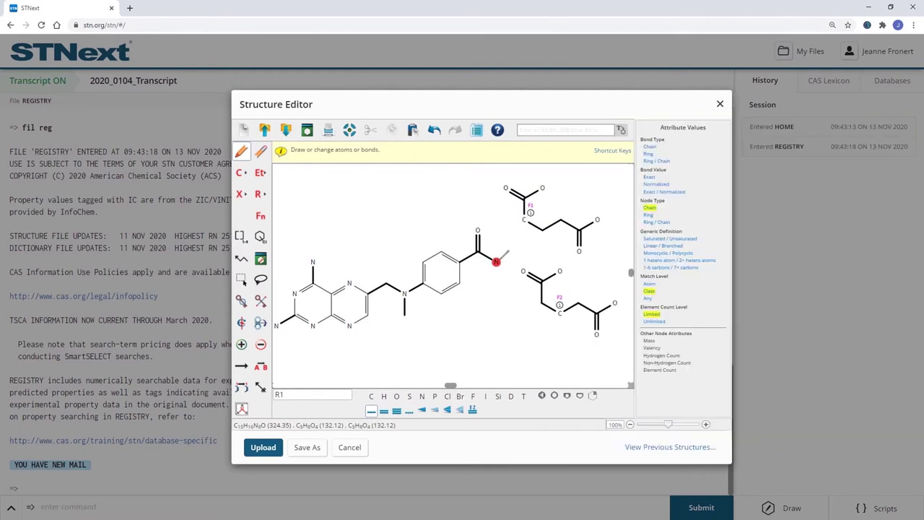
click(496, 262)
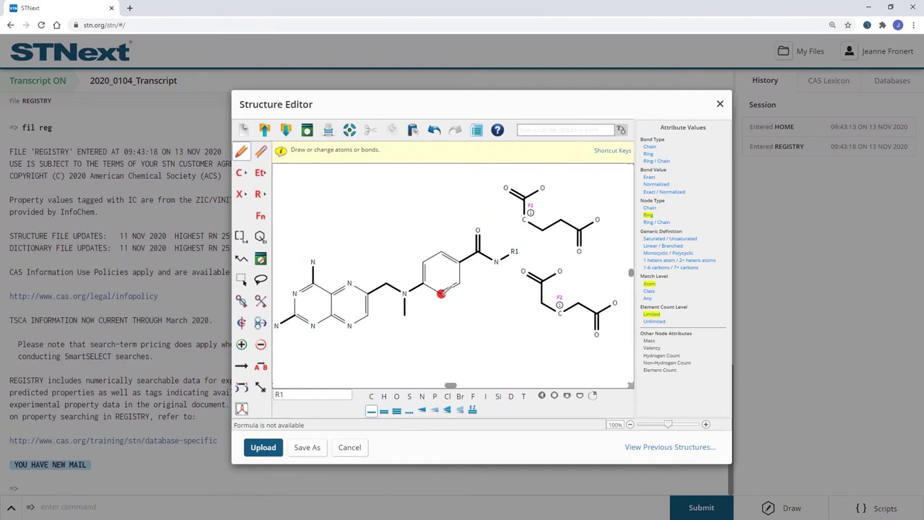
Lasso the benzene ring and convert all its bonds to unspecified bonds.
click(260, 279)
mouse_move(422, 263)
mouse_down()
mouse_move(465, 286)
mouse_move(426, 296)
mouse_up()
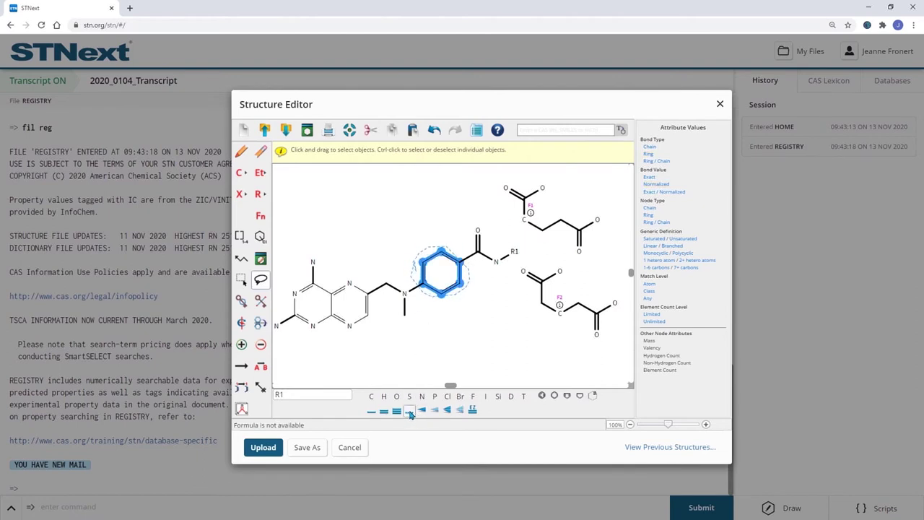
click(410, 410)
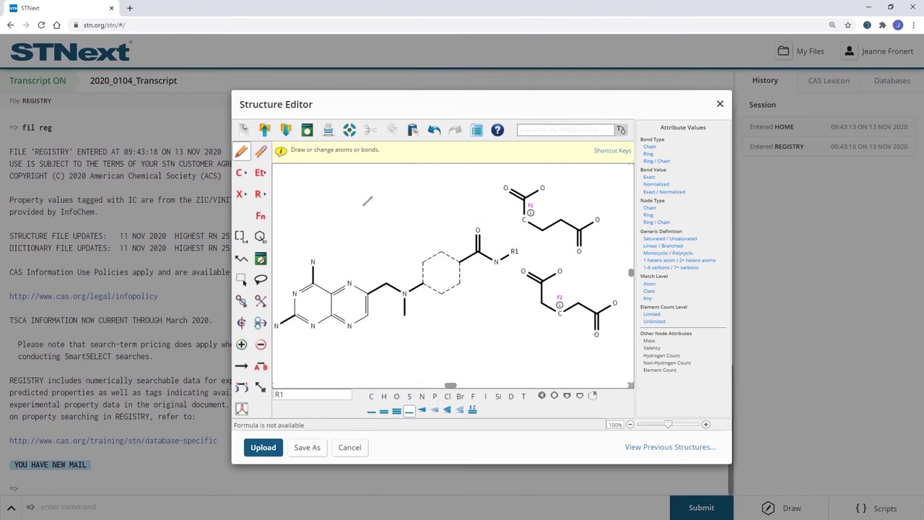
Draw a small N–C=O fragment in empty space at the top of the canvas.
click(363, 204)
click(380, 194)
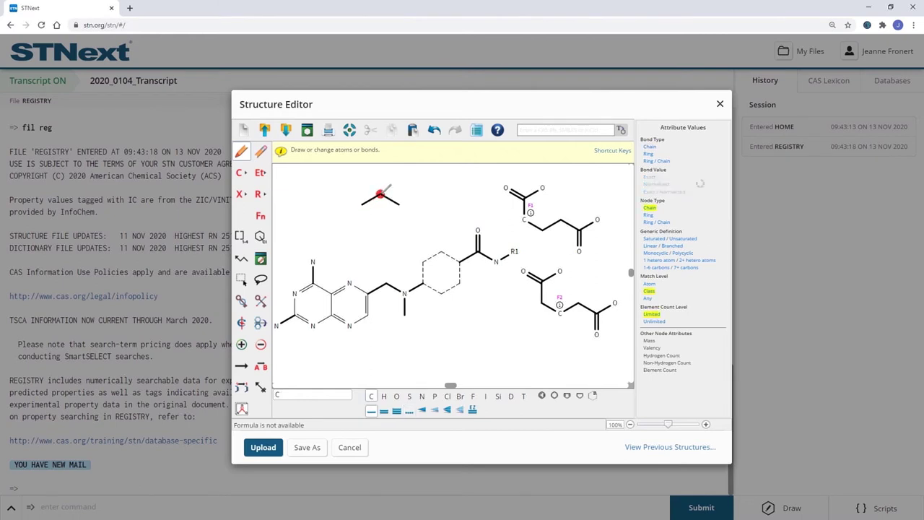
click(396, 202)
key(o)
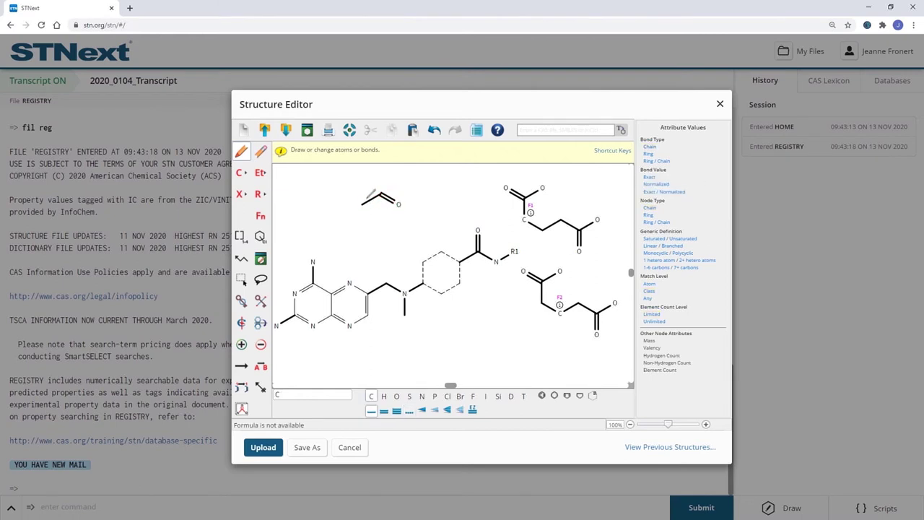
key(n)
Duplicate the N–C=O fragment and change the copy's nitrogen to oxygen.
click(241, 282)
mouse_move(348, 179)
mouse_down()
mouse_move(406, 217)
mouse_move(441, 197)
mouse_up()
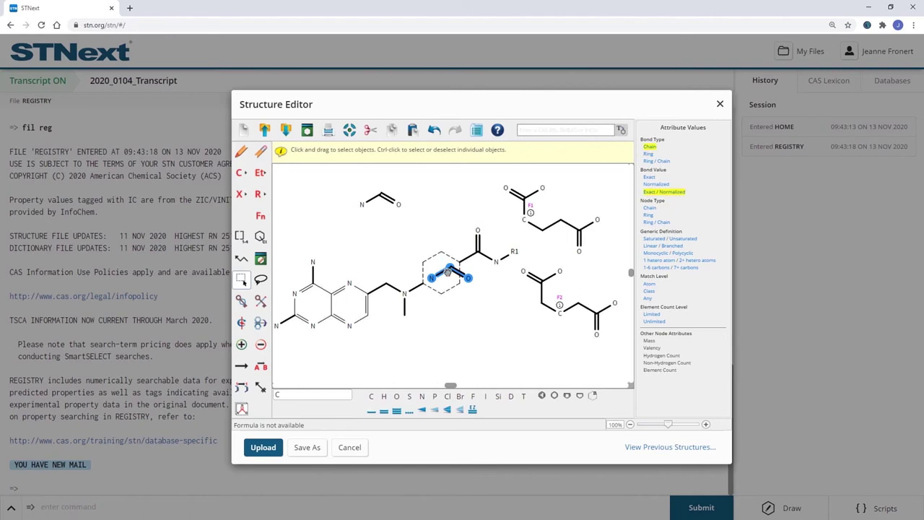
click(241, 151)
key(o)
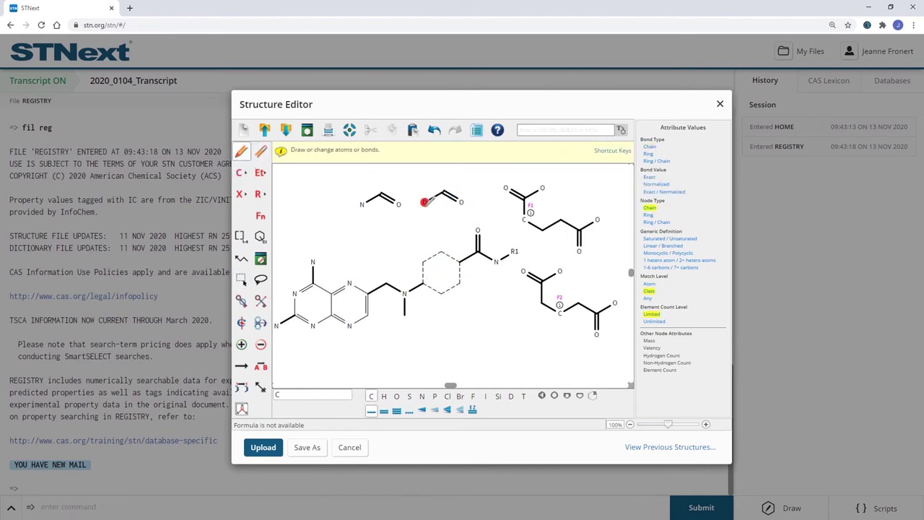
Mark attachment point F3 on the first fragment and F4 on the second.
click(262, 218)
click(376, 199)
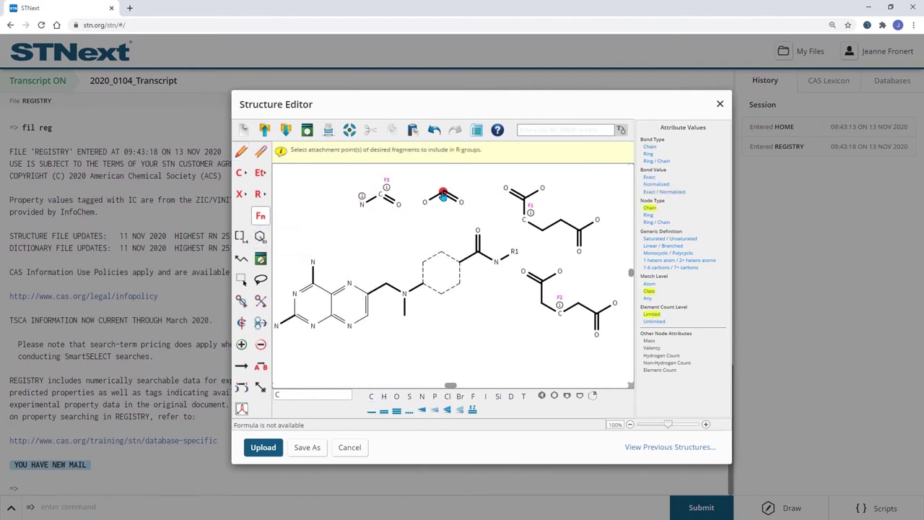
click(441, 193)
Assign fragments F3 and F4 to R2 and place R2 at a generalized-ring atom.
click(258, 195)
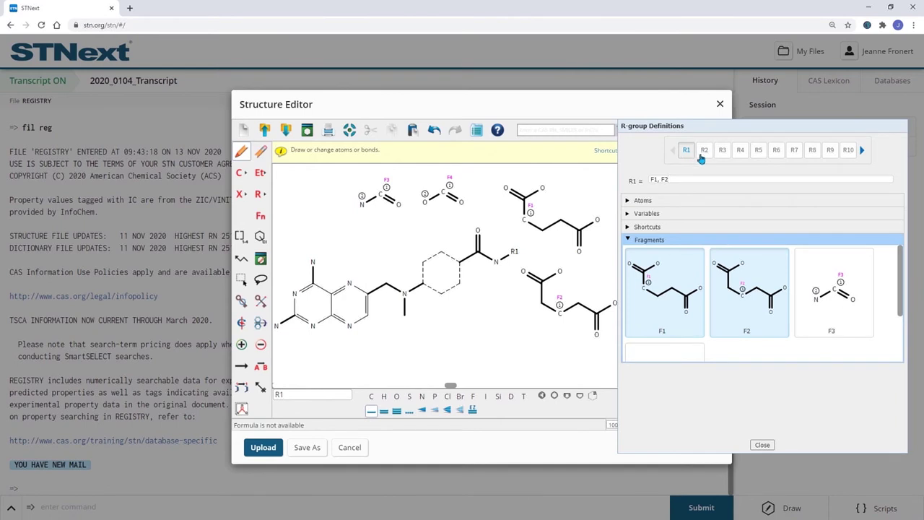
click(705, 149)
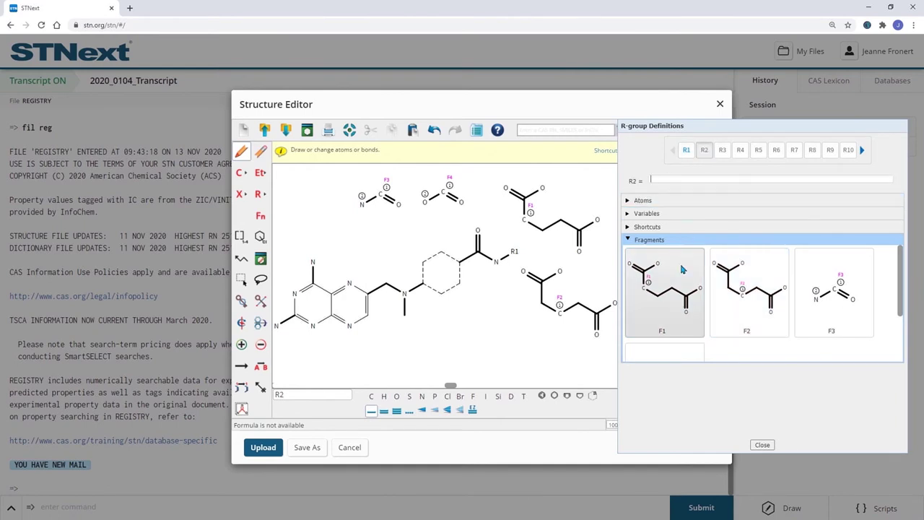
scroll(820, 268, down, 1)
click(820, 268)
click(672, 330)
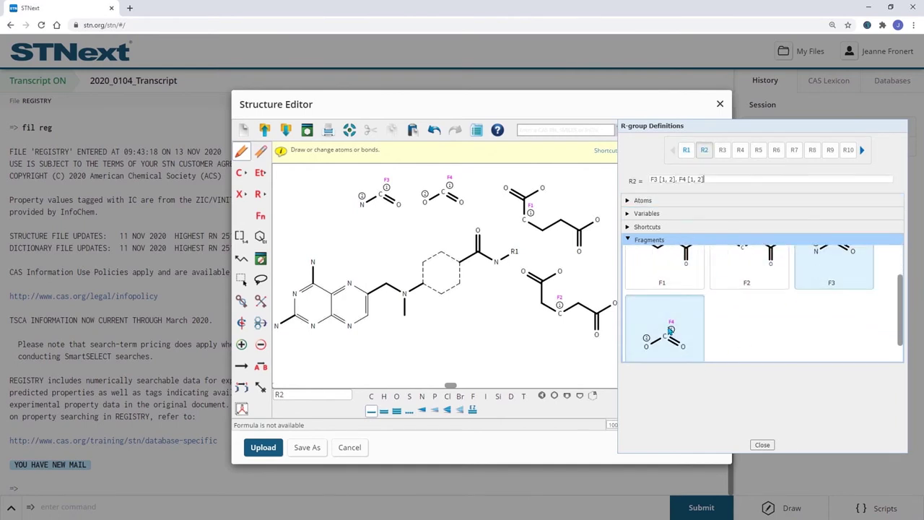
scroll(787, 322, up, 1)
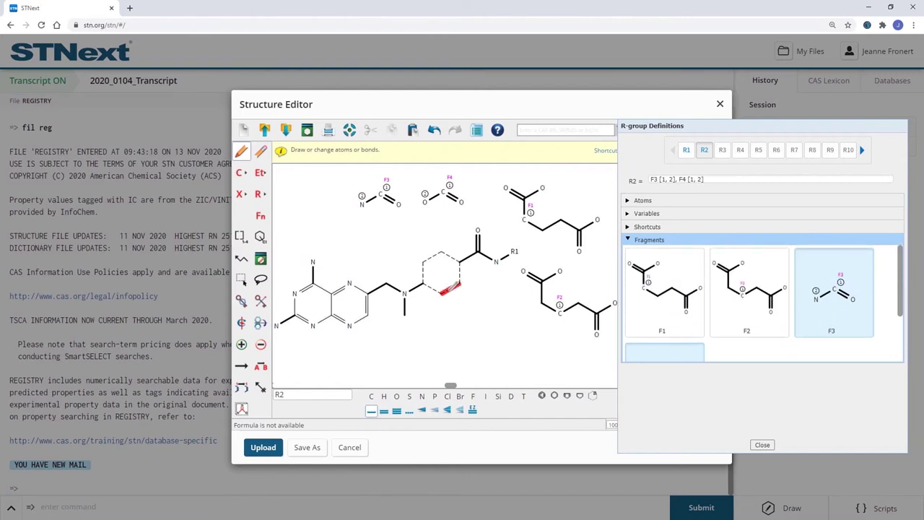
click(442, 290)
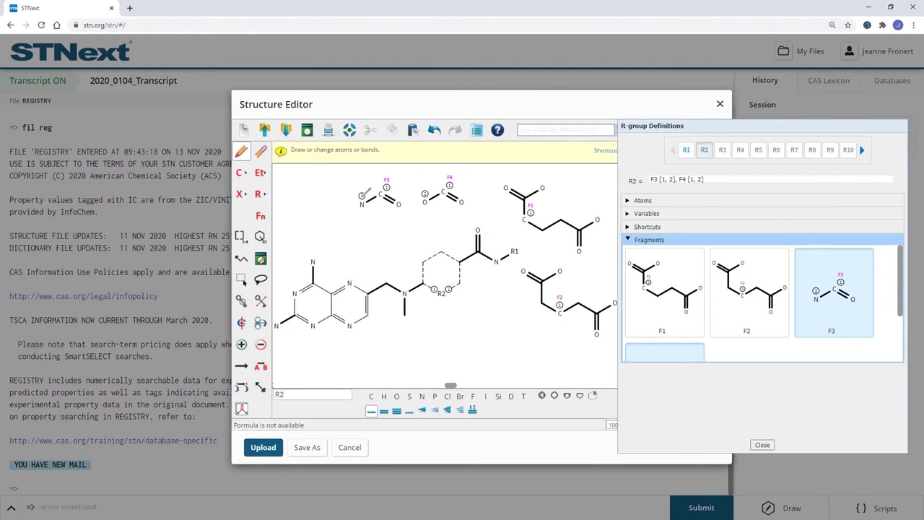
click(763, 445)
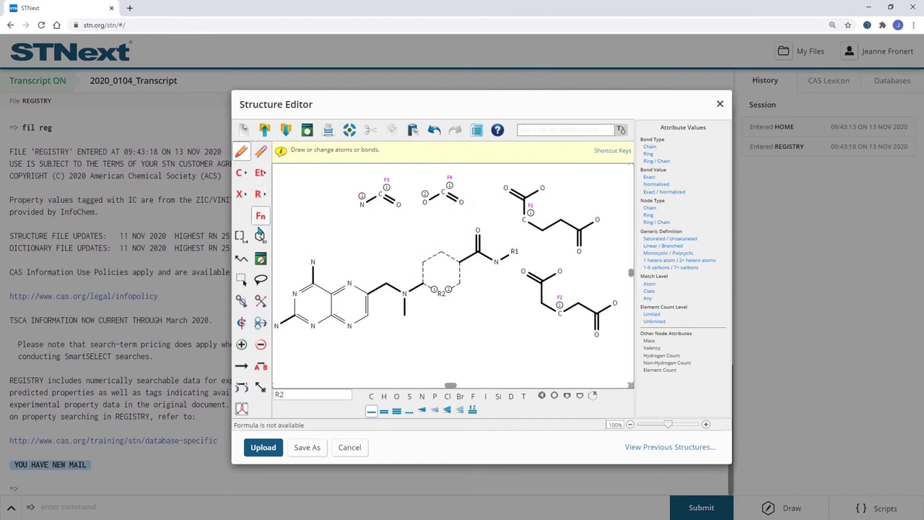
Make the ring atom beside R2 a repeating unit with a 0–1 repeat range.
click(241, 237)
click(459, 284)
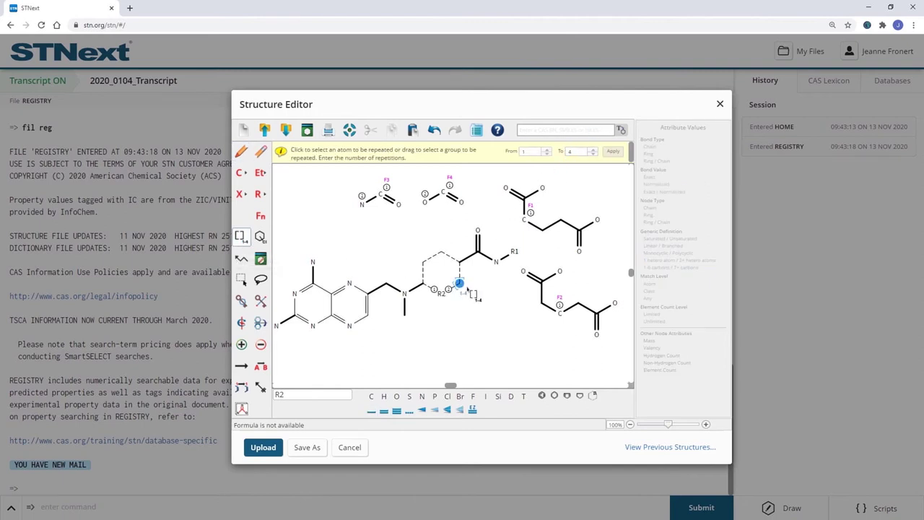
click(546, 155)
click(593, 154)
click(594, 154)
click(613, 151)
click(260, 195)
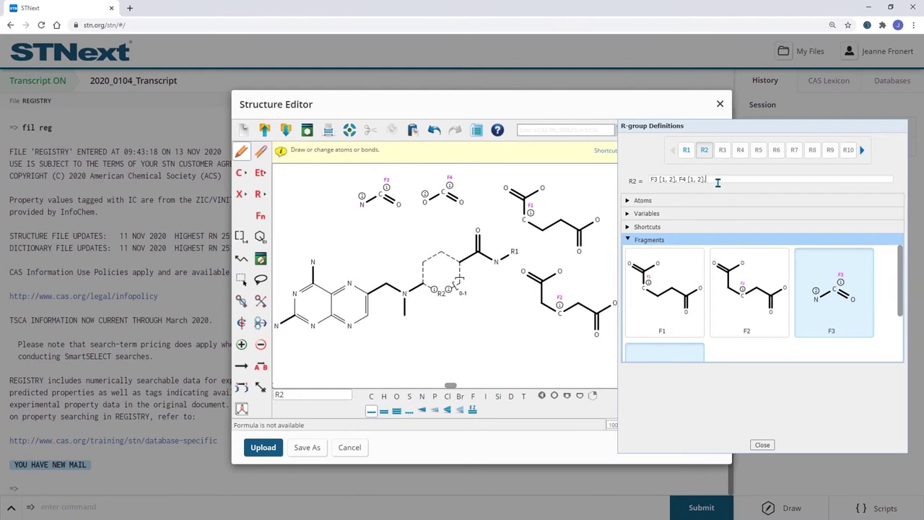
text(C)
click(764, 445)
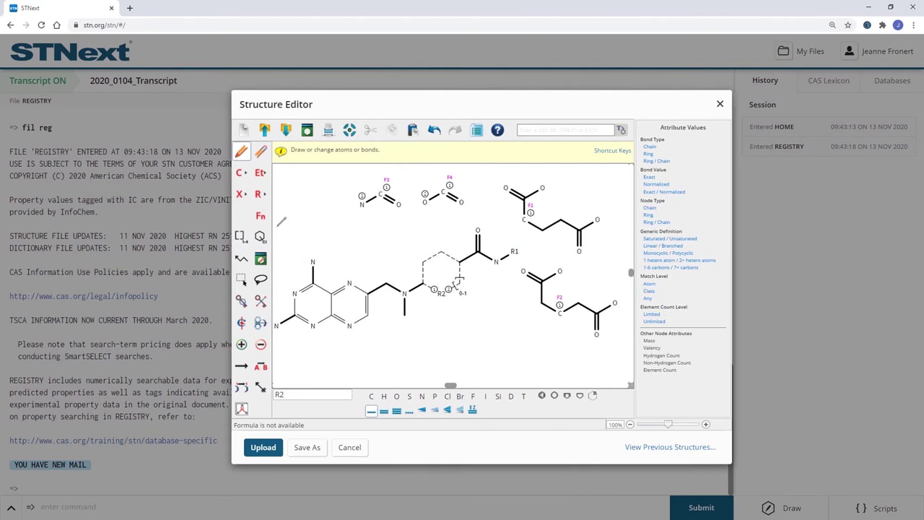
Erase the N–ring bond and give the amine variable attachment to two ring positions.
click(261, 150)
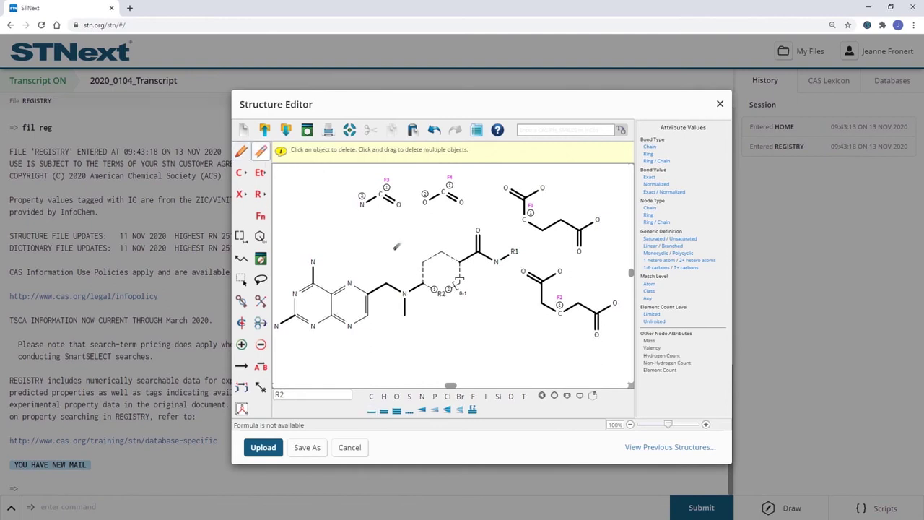
click(417, 287)
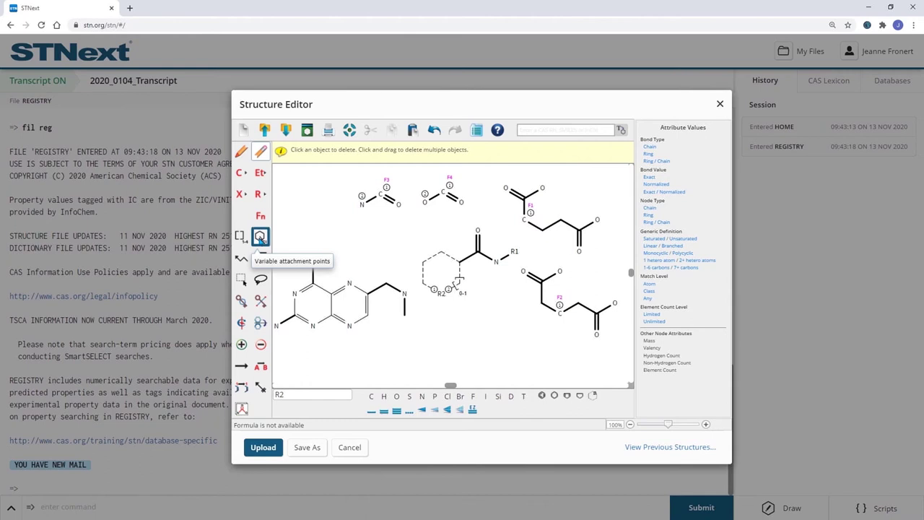
click(260, 238)
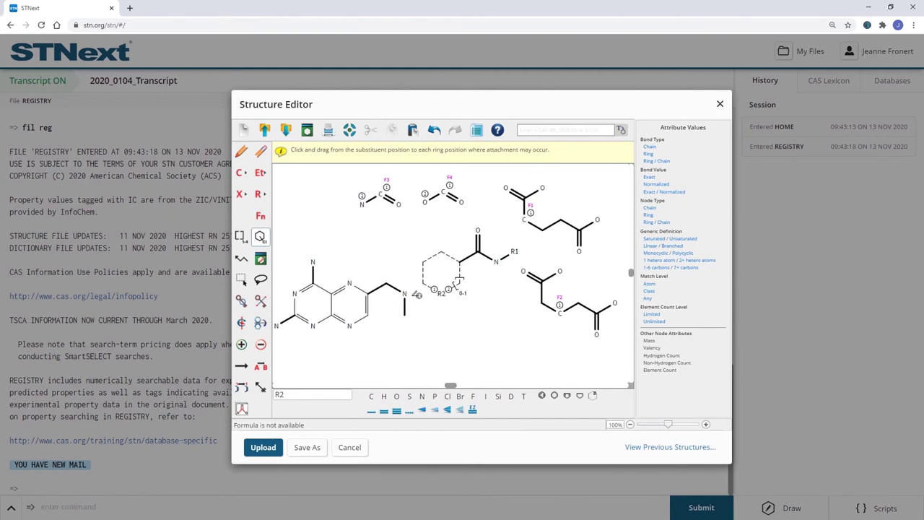
mouse_move(416, 295)
mouse_down()
mouse_move(432, 286)
mouse_move(432, 261)
mouse_up()
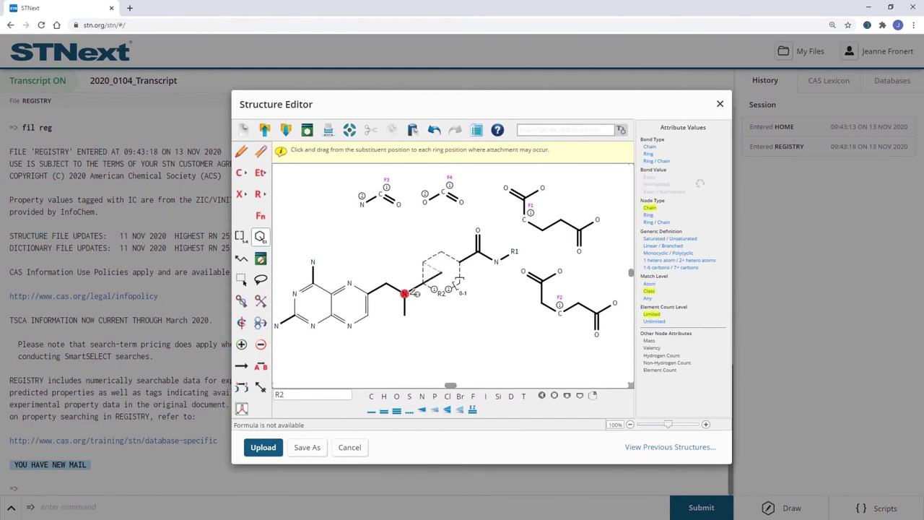
drag(406, 293, 446, 252)
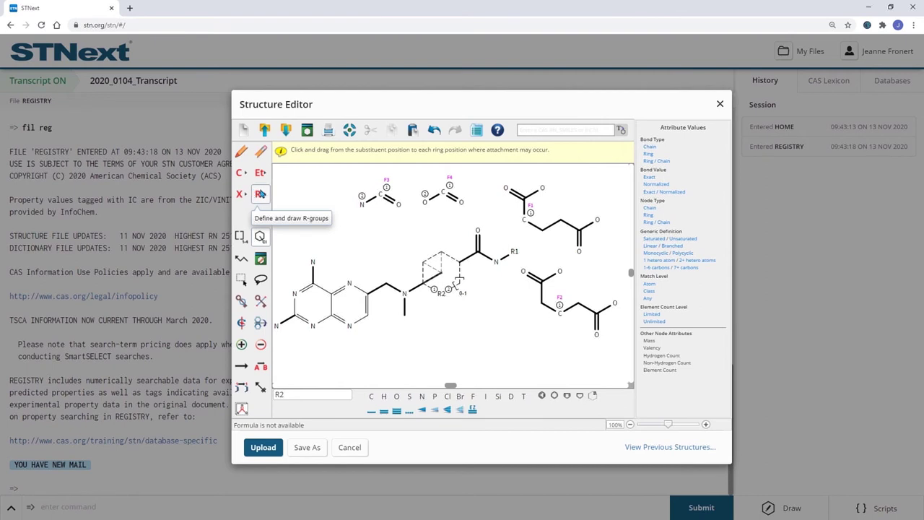
Replace the methyl carbon on the amine nitrogen with an Ak any-carbon-chain node.
click(258, 194)
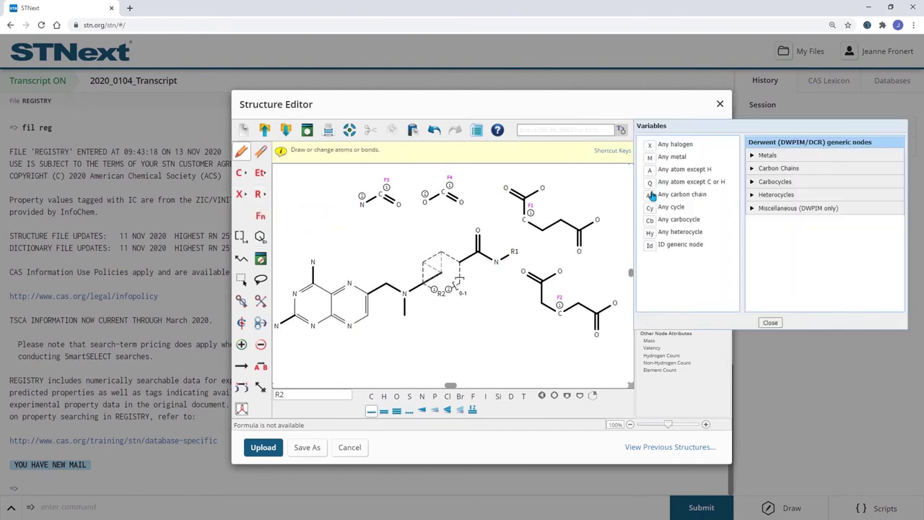
click(652, 196)
click(406, 314)
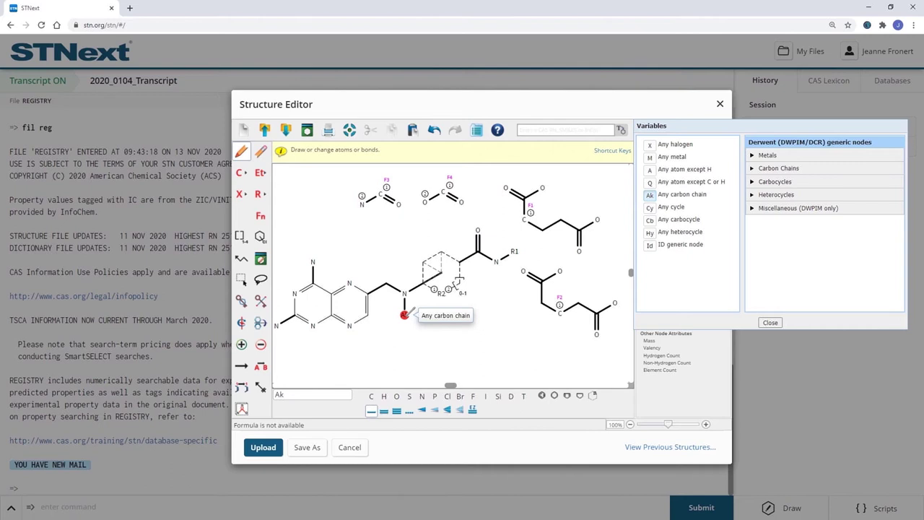
Limit the Ak node's carbon count to a specific range of 1–5.
double_click(405, 314)
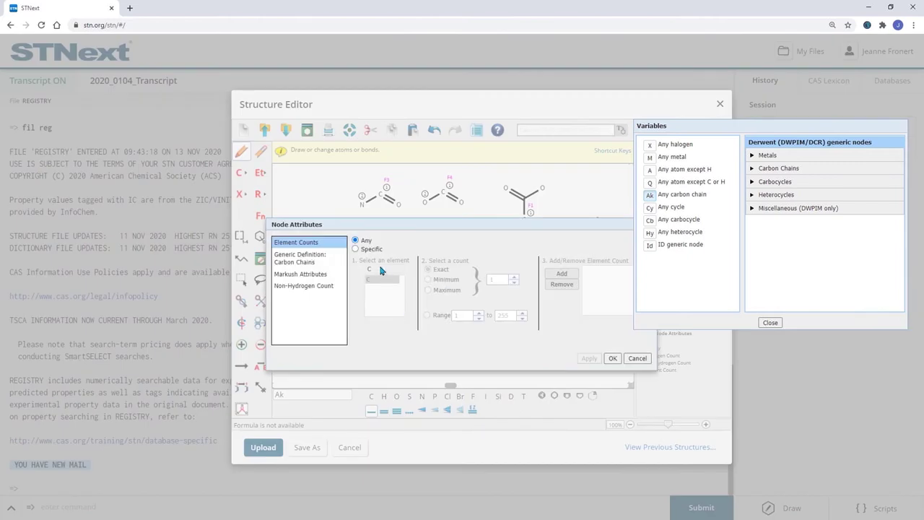
click(355, 249)
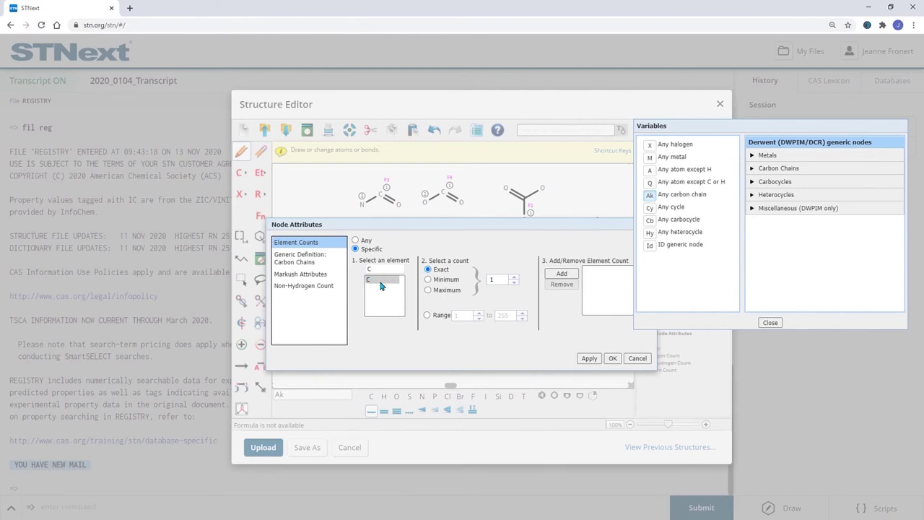
click(428, 315)
double_click(506, 315)
text(5)
click(562, 274)
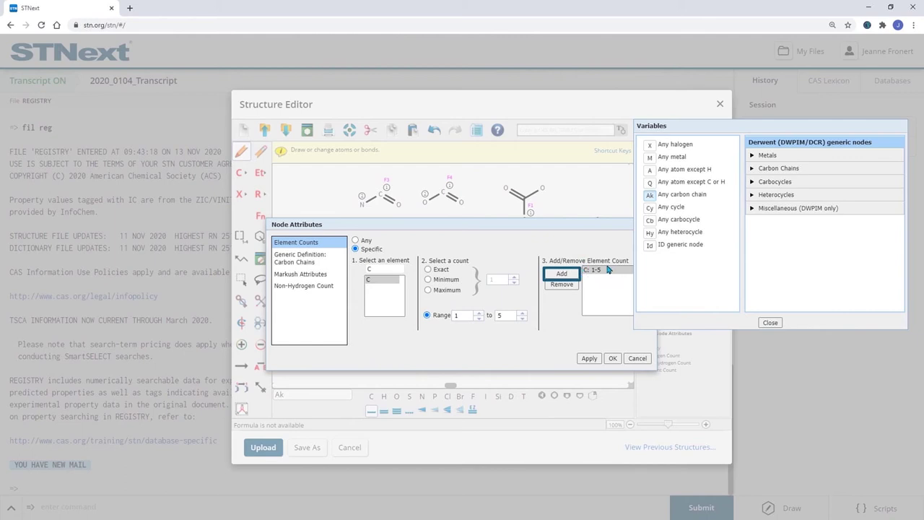
click(588, 270)
click(592, 359)
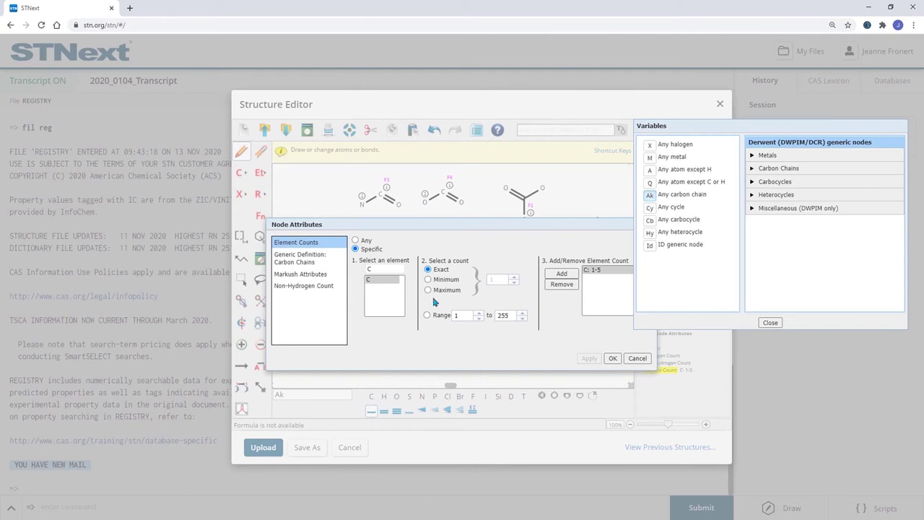
click(612, 358)
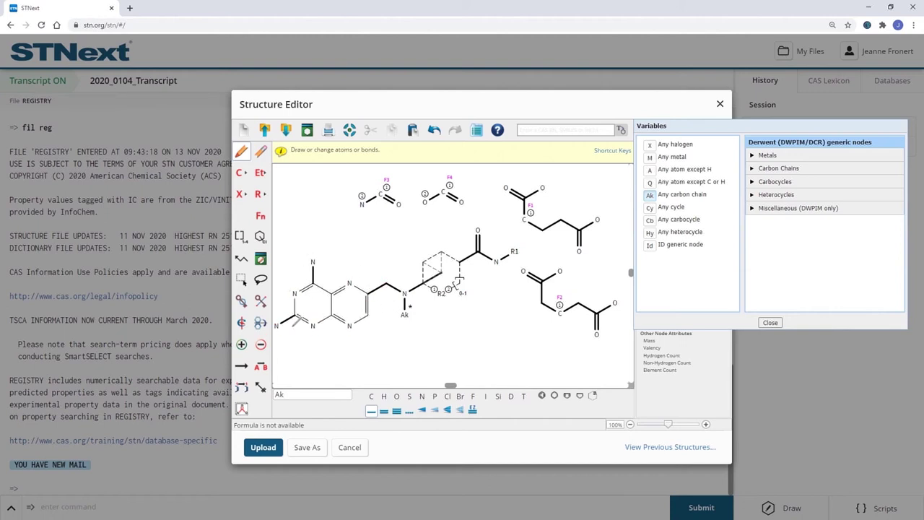
click(260, 150)
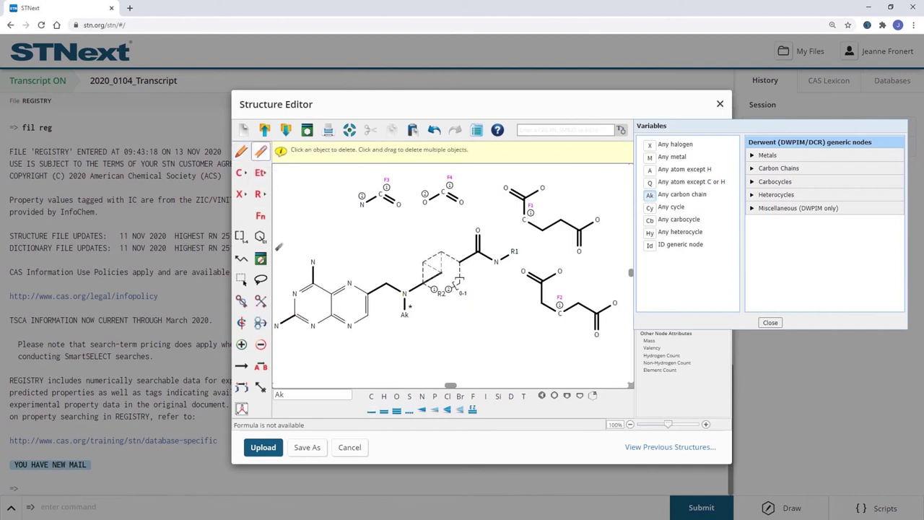
Erase the fused diamino ring system and leftover bond, then place an Hy node at the chain end.
mouse_move(364, 354)
mouse_down()
mouse_move(329, 267)
mouse_move(277, 238)
mouse_up()
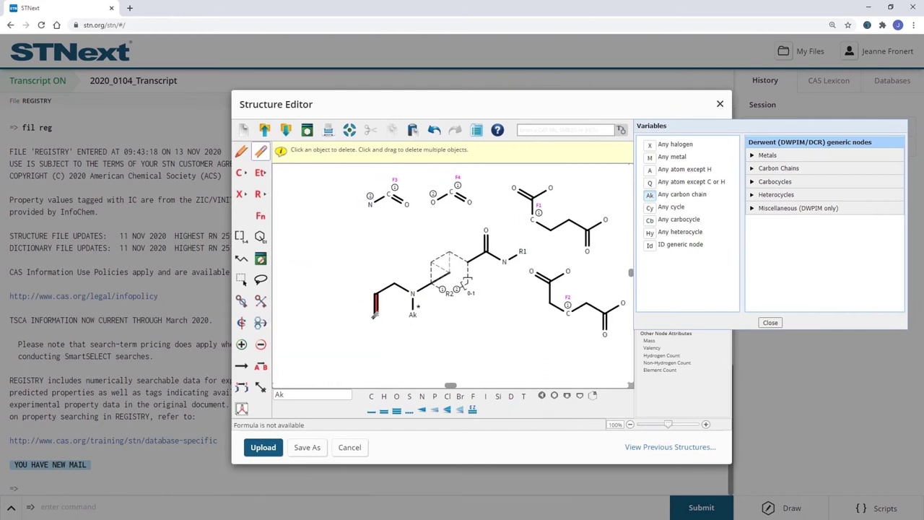
click(376, 312)
click(650, 233)
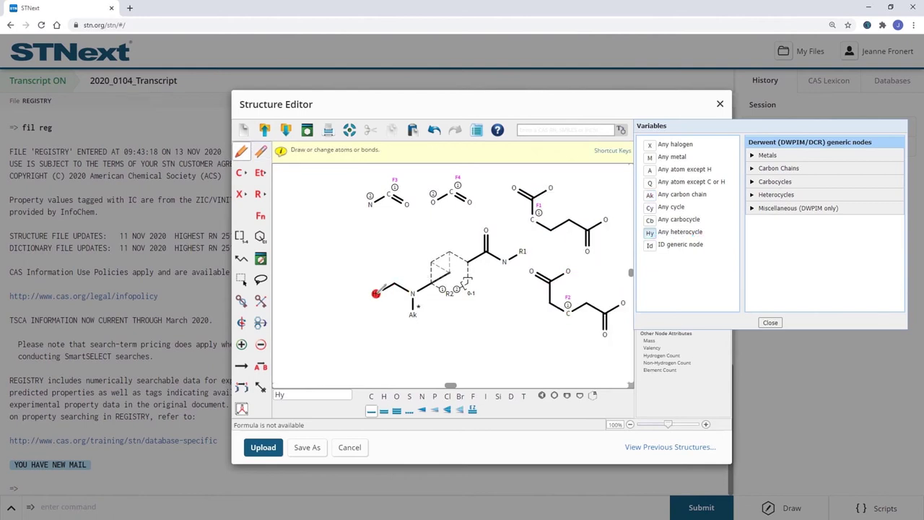
click(376, 293)
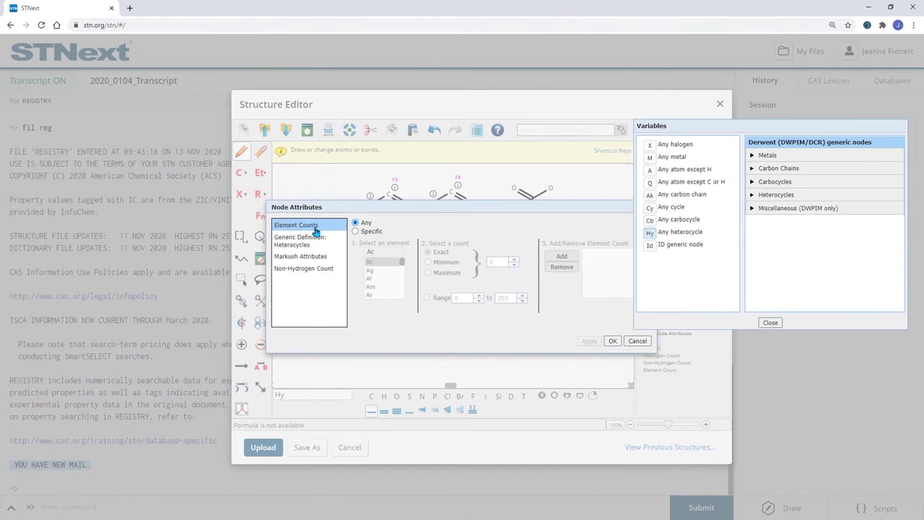
Give the Hy node specific element counts, starting with nitrogen in the range 2–6.
click(357, 232)
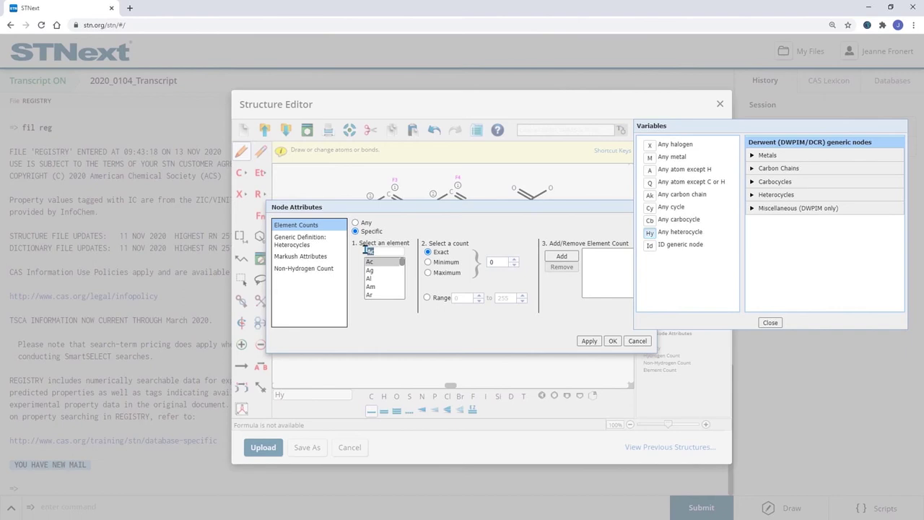
text(n)
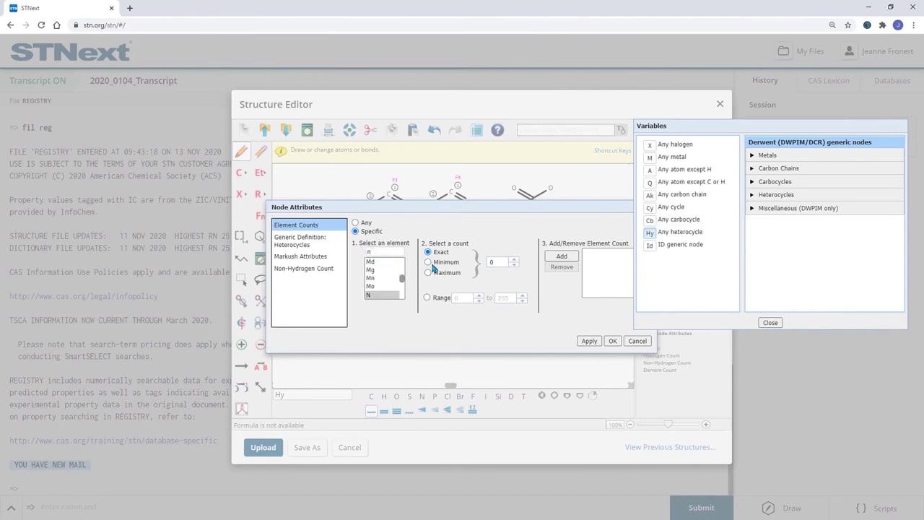
click(427, 298)
double_click(456, 297)
text(2)
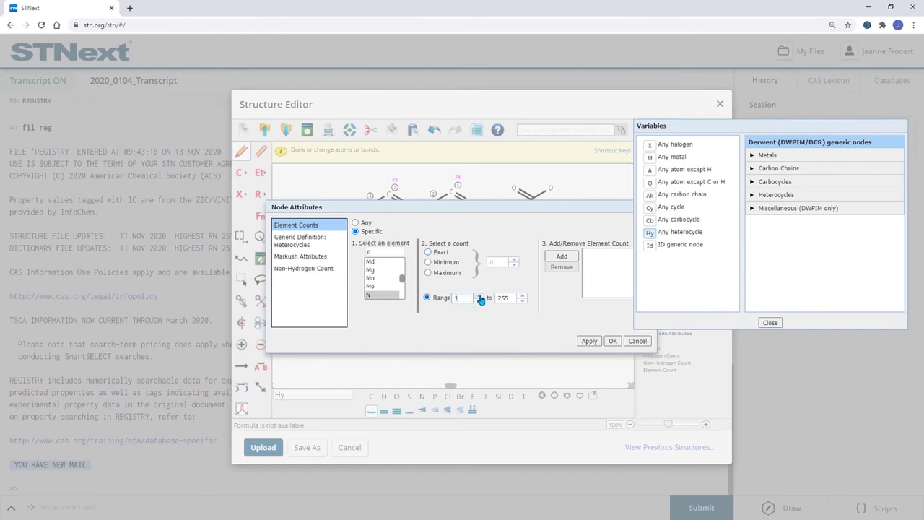
key(Tab)
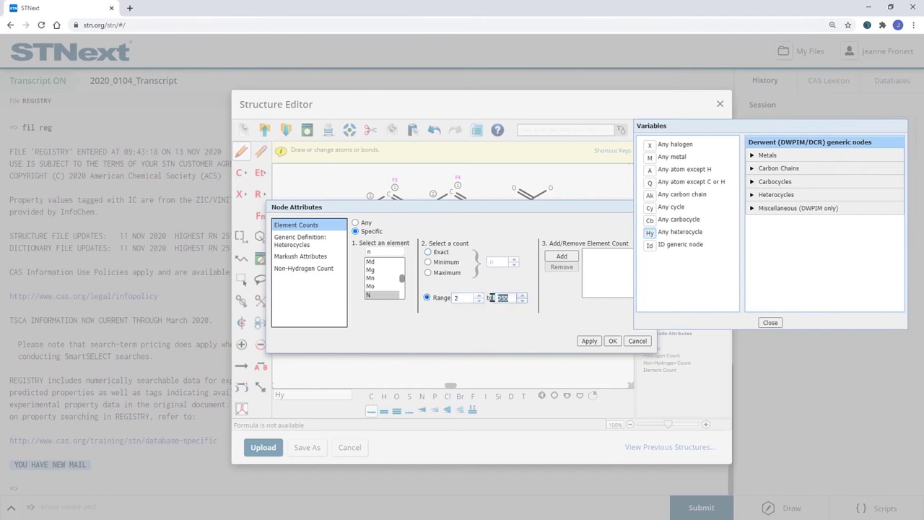
text(6)
click(557, 258)
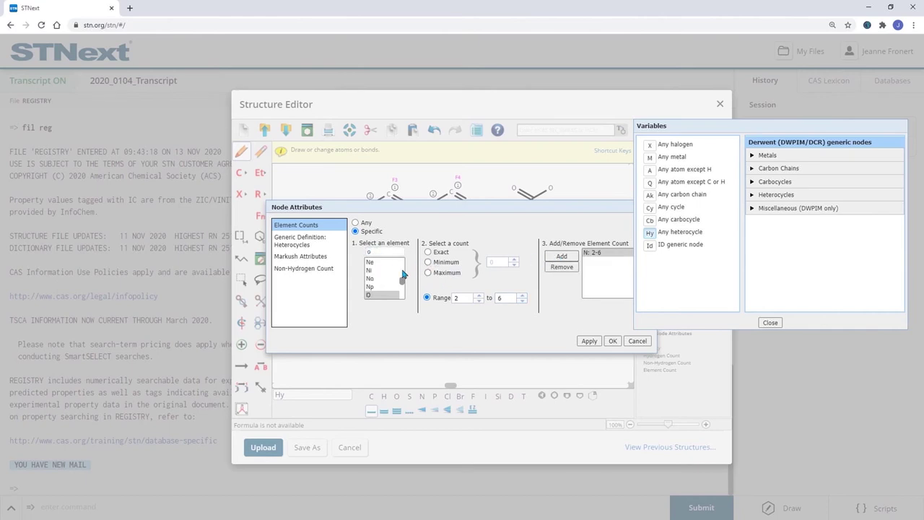
Add an oxygen count of maximum 1 and apply the element counts.
click(428, 272)
text(1)
click(554, 257)
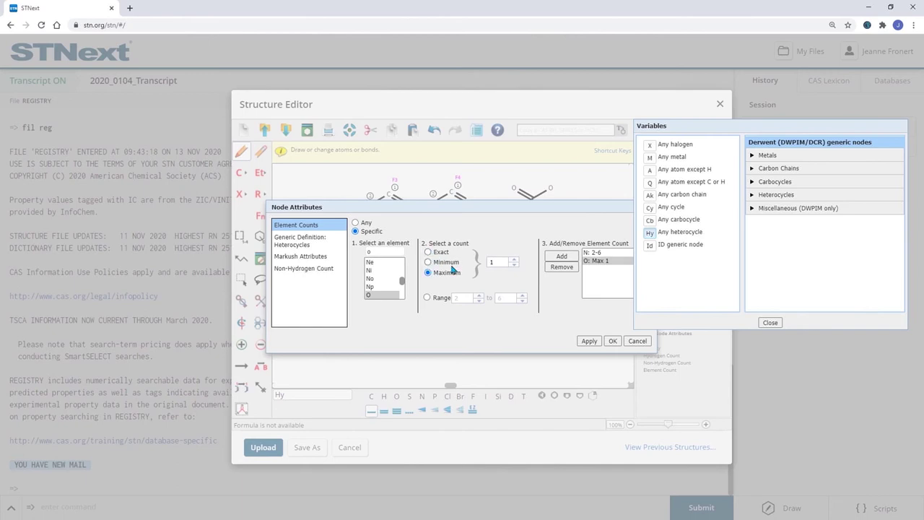
click(589, 341)
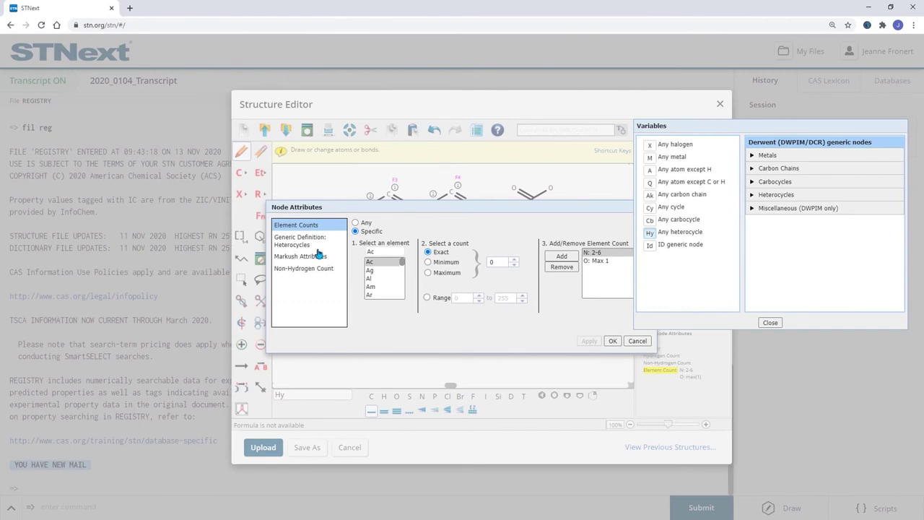
Set the Hy node's generic heterocycle saturation to Unsaturated and bring up its Markush attributes.
click(291, 244)
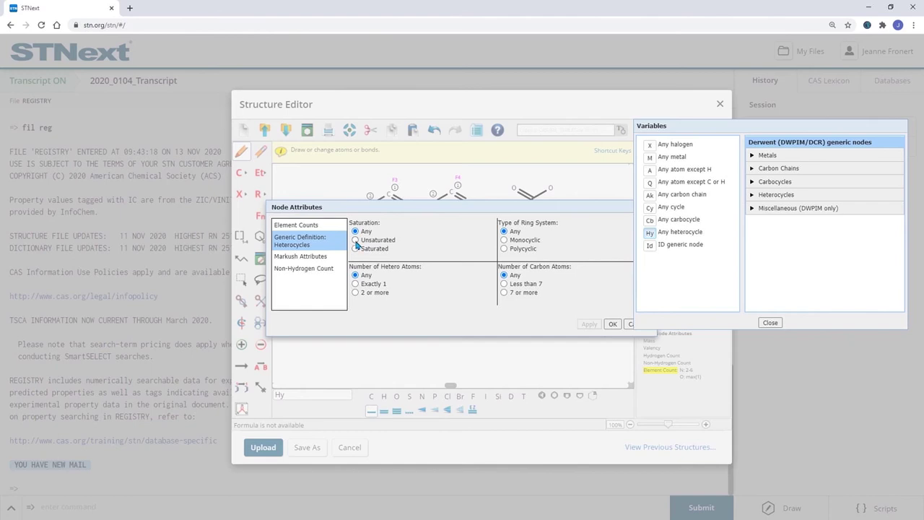
click(355, 240)
click(588, 324)
click(318, 261)
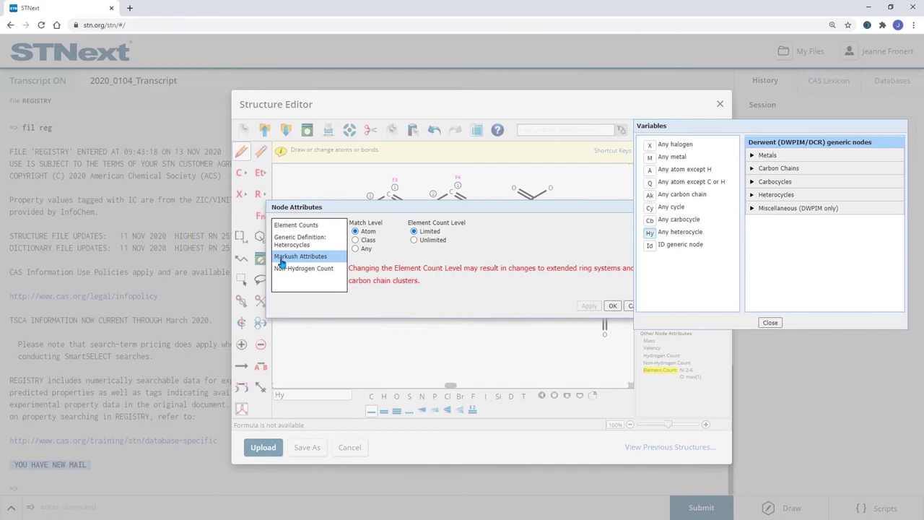
Give the Hy node a specific chain non-hydrogen count of minimum 3 and close its attributes.
click(288, 271)
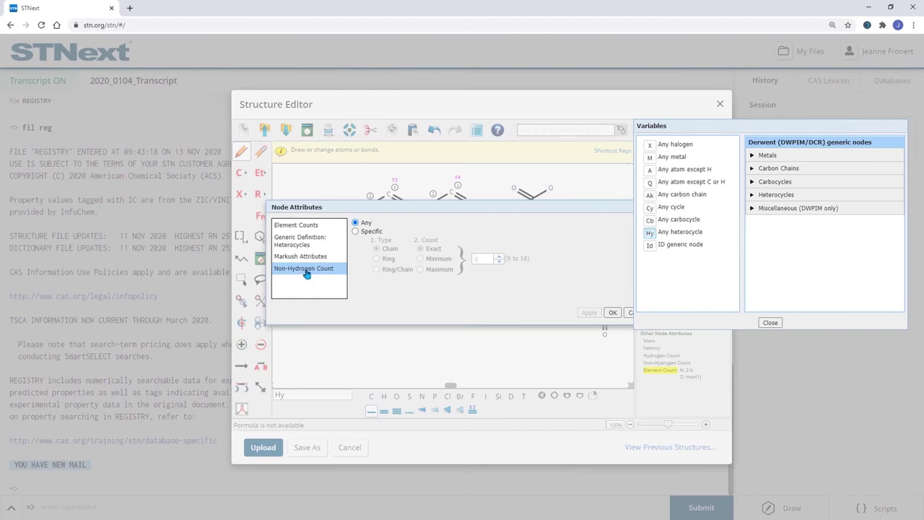
click(356, 232)
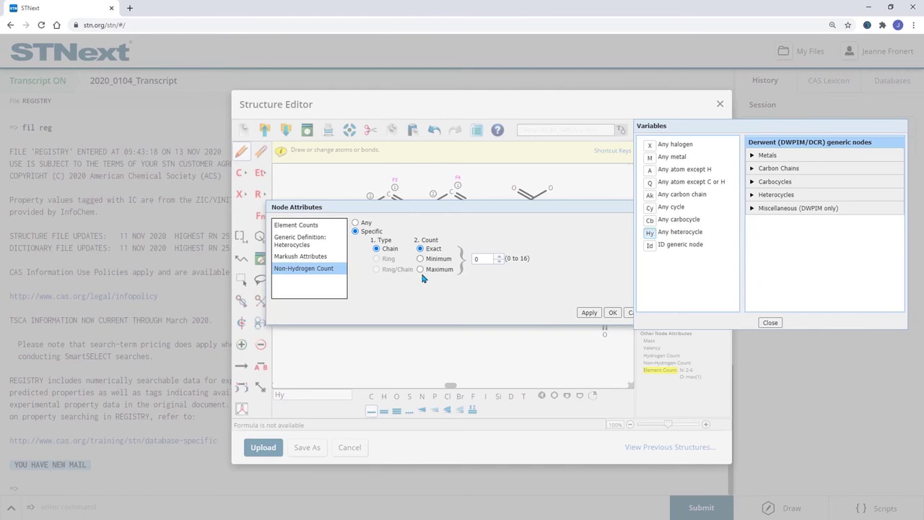
click(421, 259)
click(498, 256)
click(589, 313)
click(610, 313)
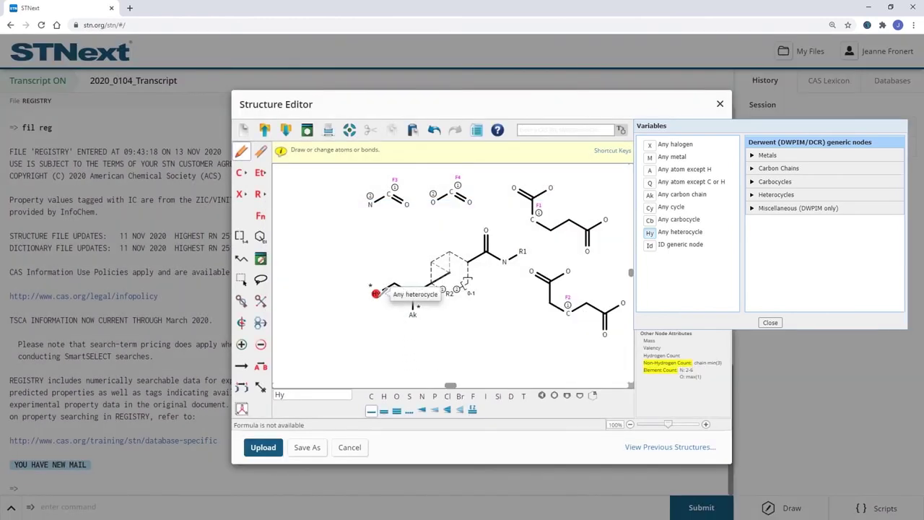
Close the Variables list and select the bonds of the two small top-left carbonyl fragments.
click(769, 322)
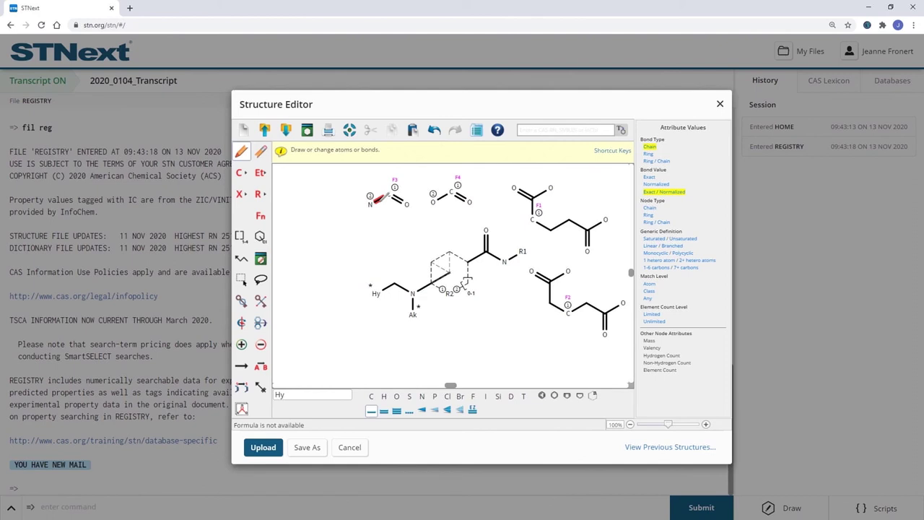
click(241, 280)
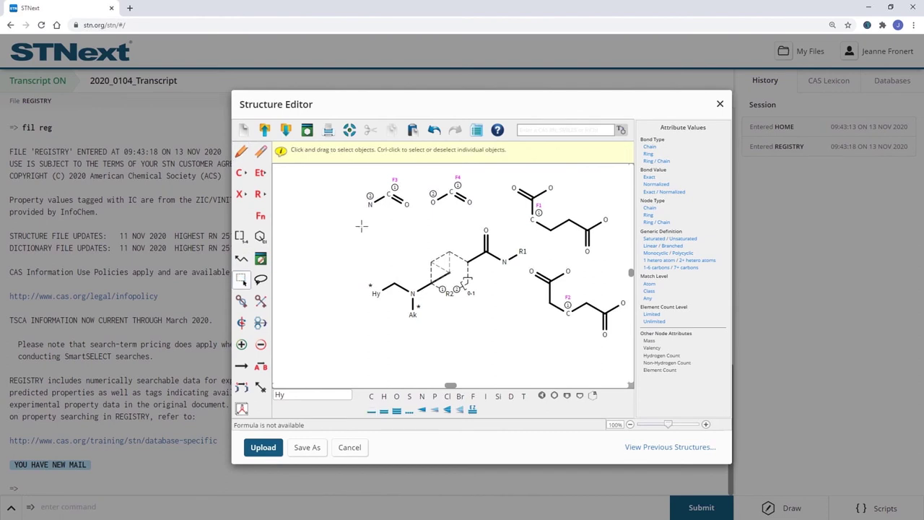
click(377, 200)
Set the selected carbonyl fragment bonds' type to Ring and confirm.
double_click(442, 197)
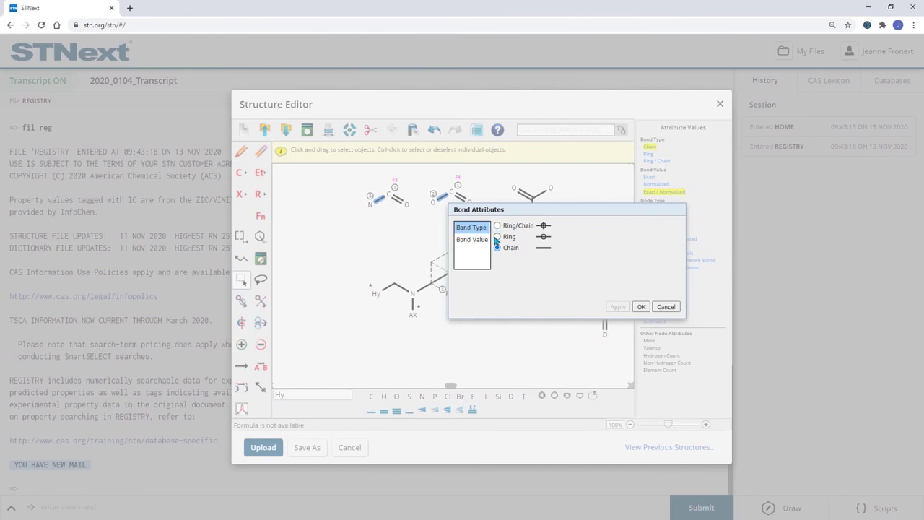
click(497, 236)
click(617, 306)
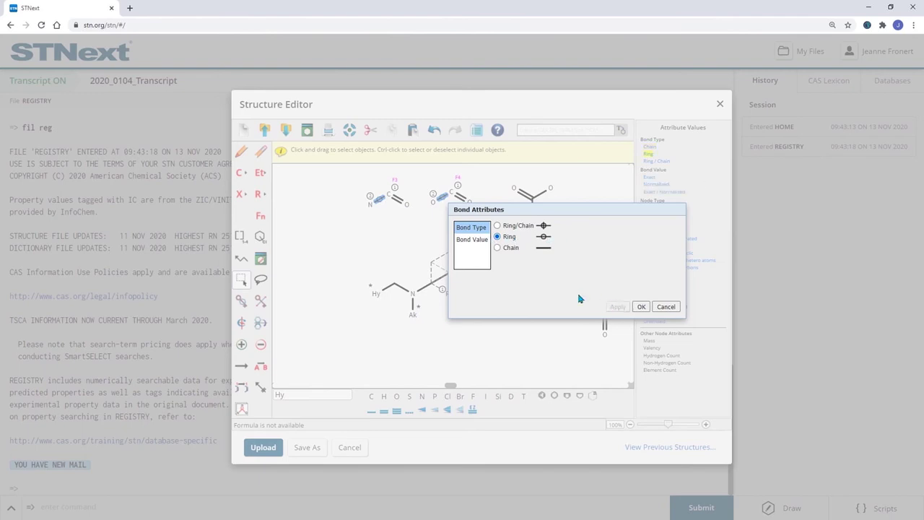
click(475, 242)
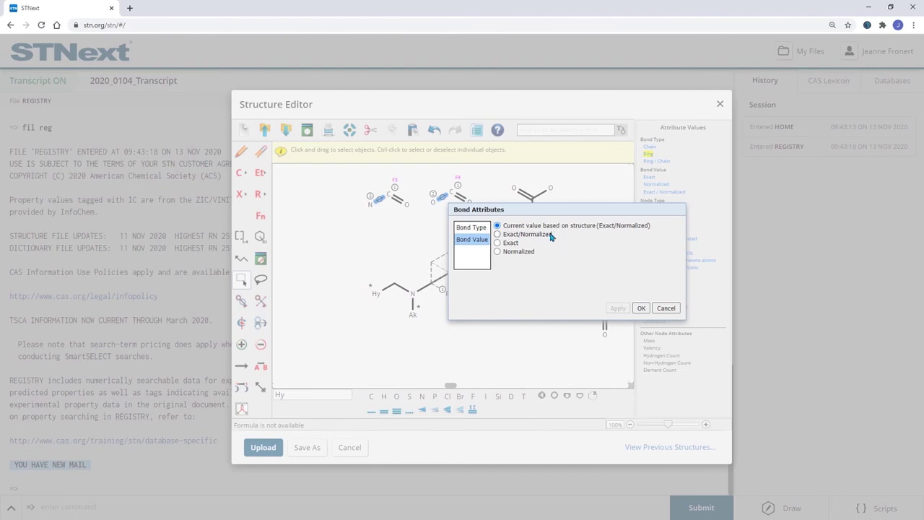
click(636, 308)
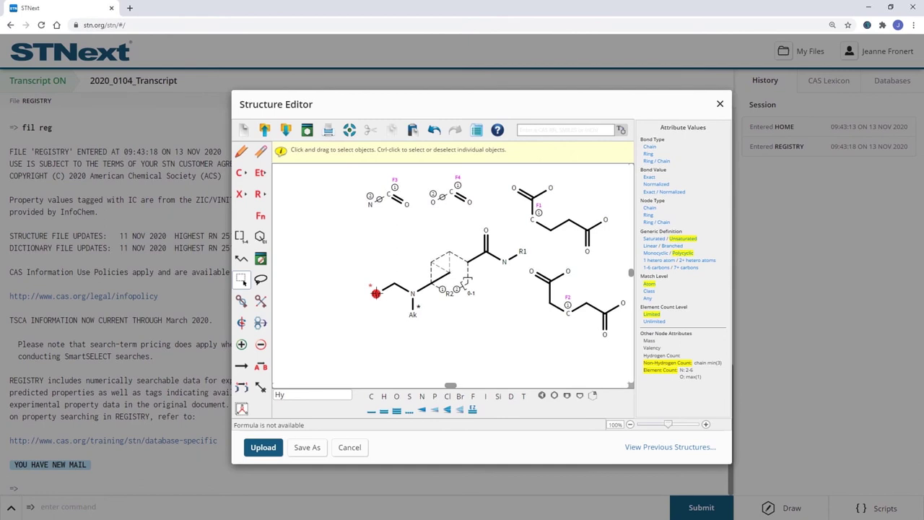
Reset the Hy node's non-hydrogen count to Any and reopen the variable atoms list.
double_click(375, 292)
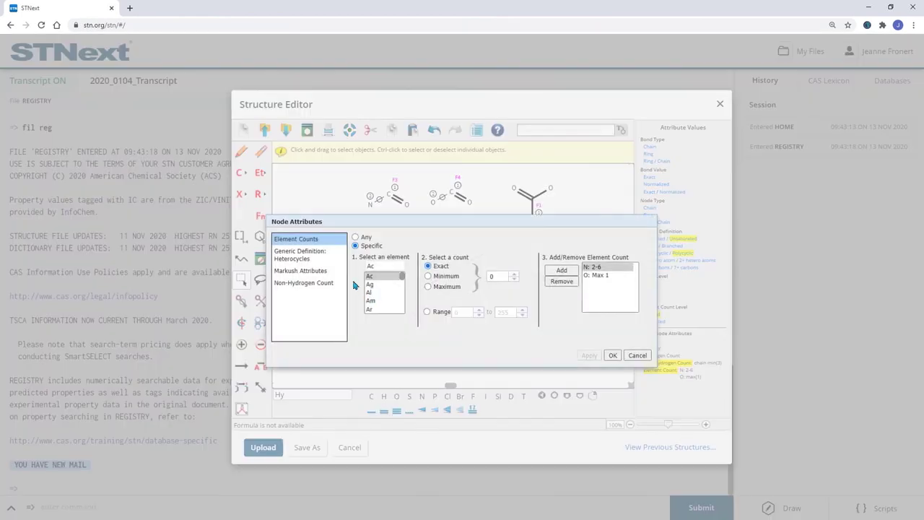
click(282, 287)
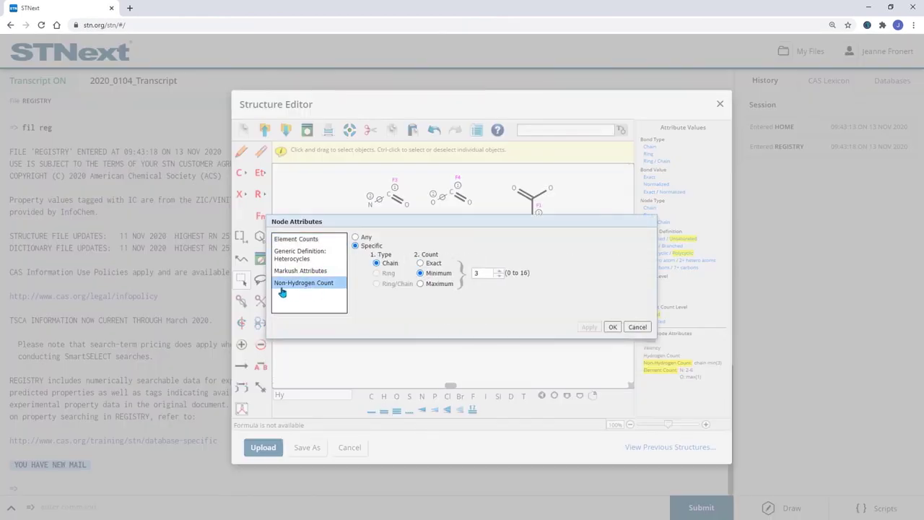
click(356, 237)
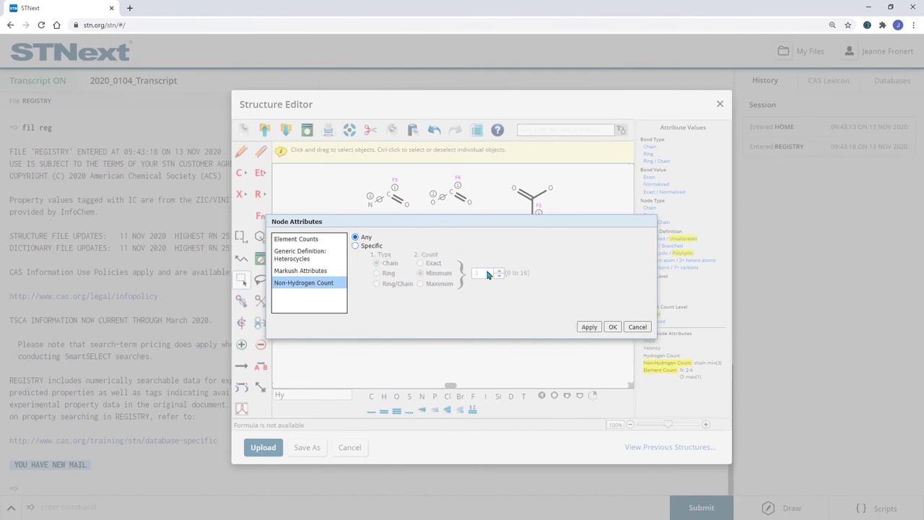
click(611, 326)
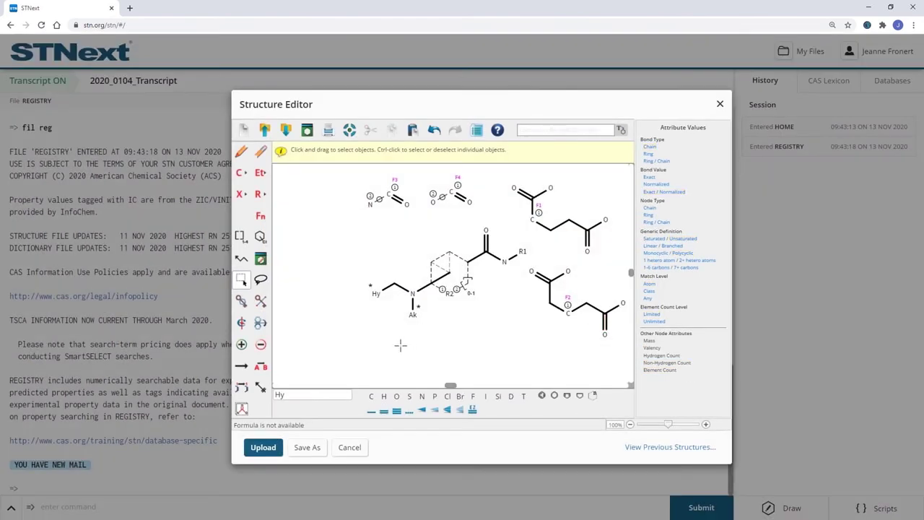
click(240, 194)
Attach two A atoms to the Hy node with dashed any-type bonds and select the lower A.
click(662, 170)
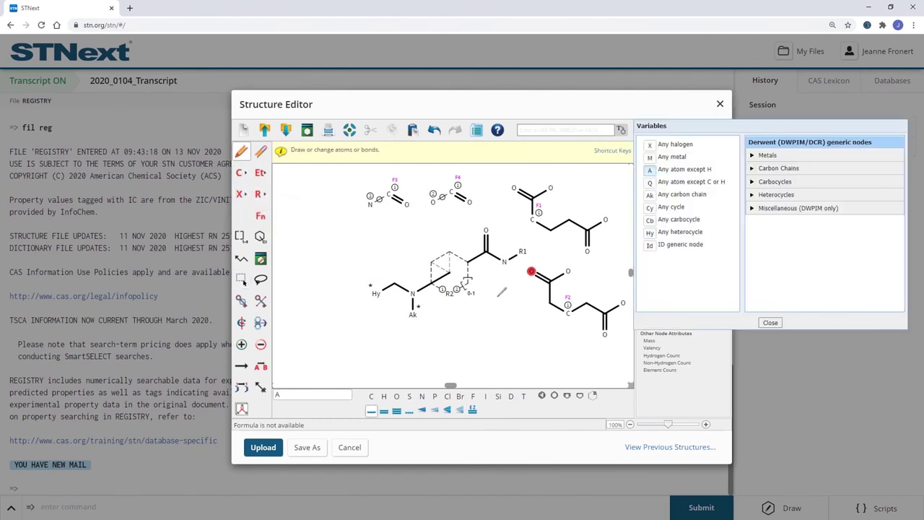
click(375, 293)
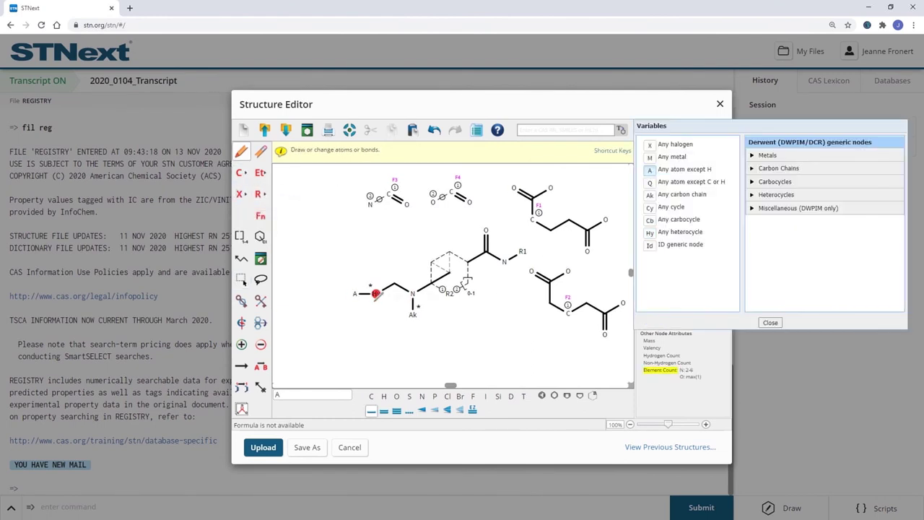
click(375, 293)
click(772, 325)
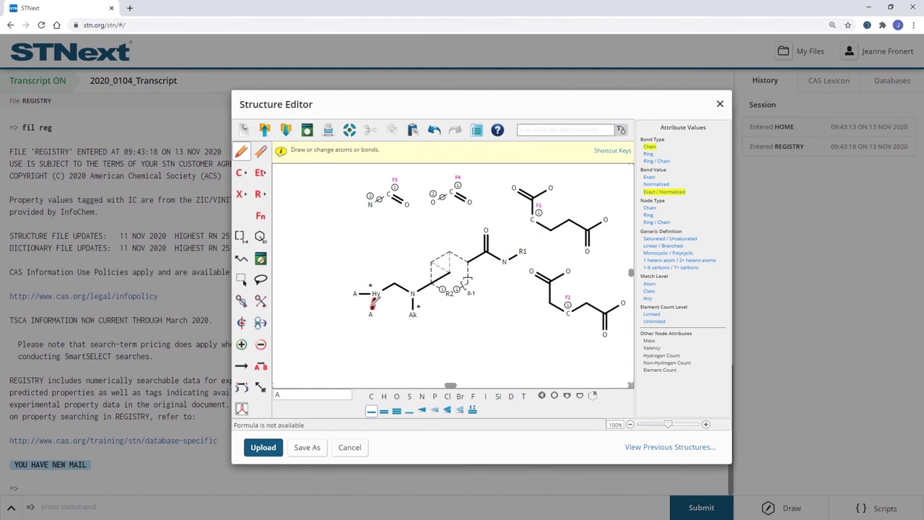
click(410, 410)
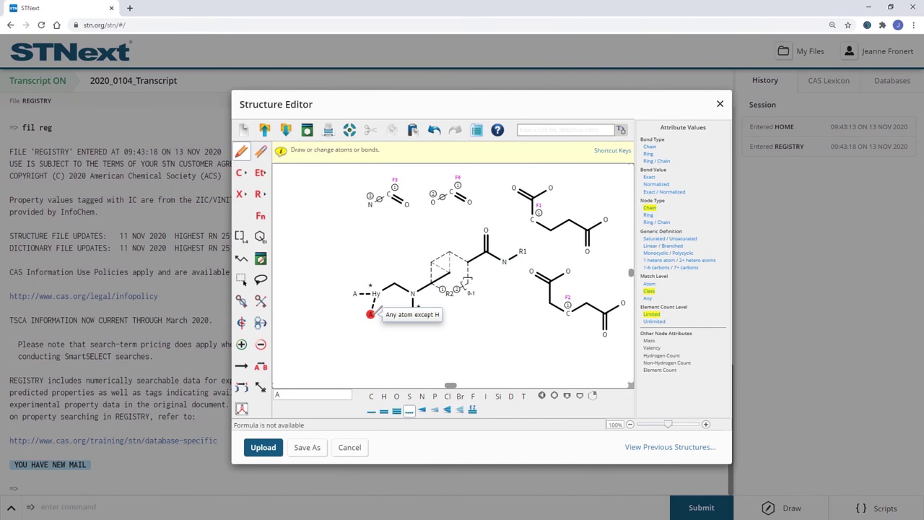
click(242, 280)
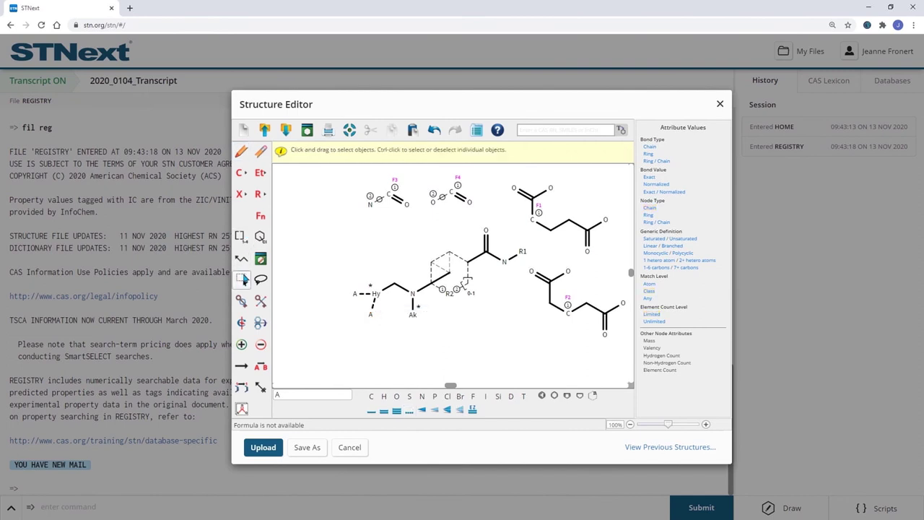
click(370, 314)
Set the A substituent nodes' node type to Ring/Chain, apply it, and deselect them.
double_click(355, 294)
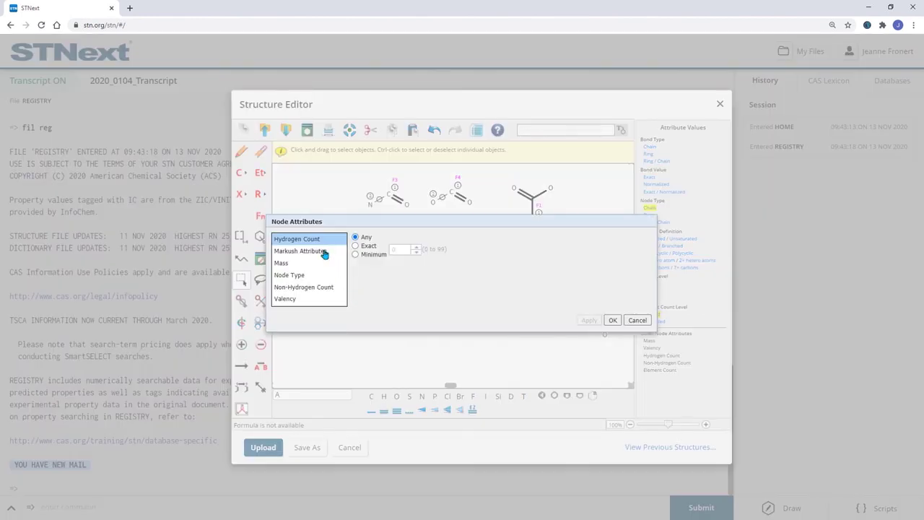
click(282, 278)
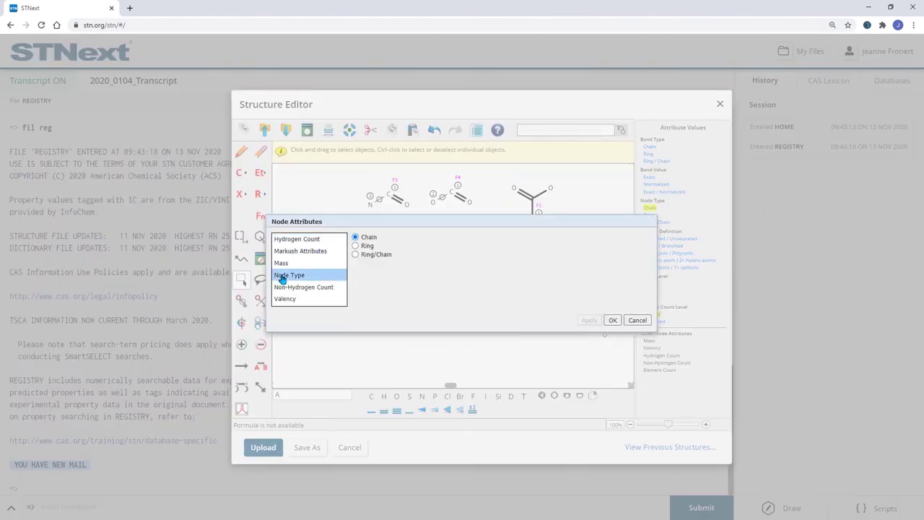
click(356, 255)
click(589, 320)
click(611, 321)
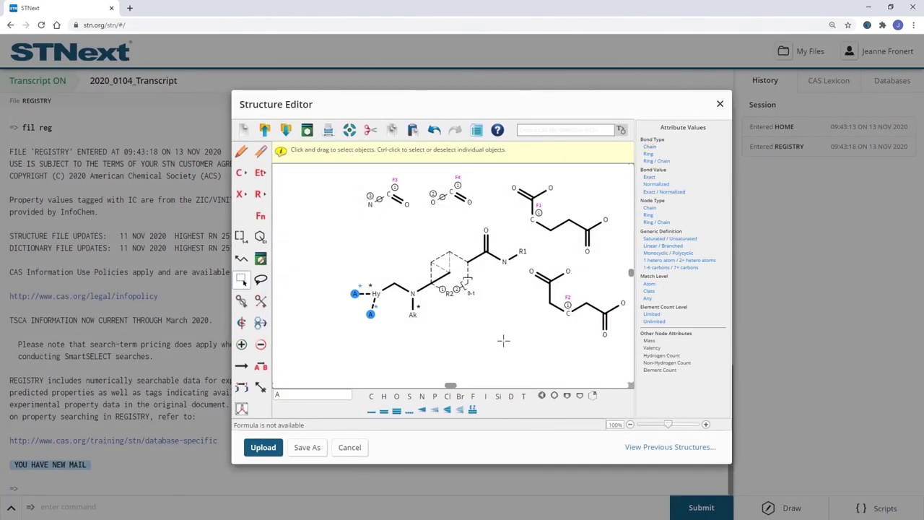
click(330, 241)
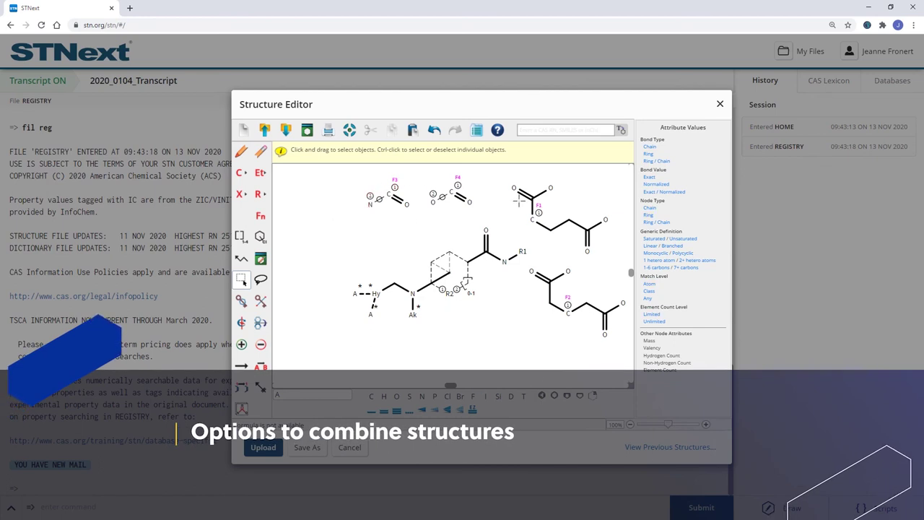
Draw a CF3 fragment below the query and upload the multi-fragment structure.
key(Escape)
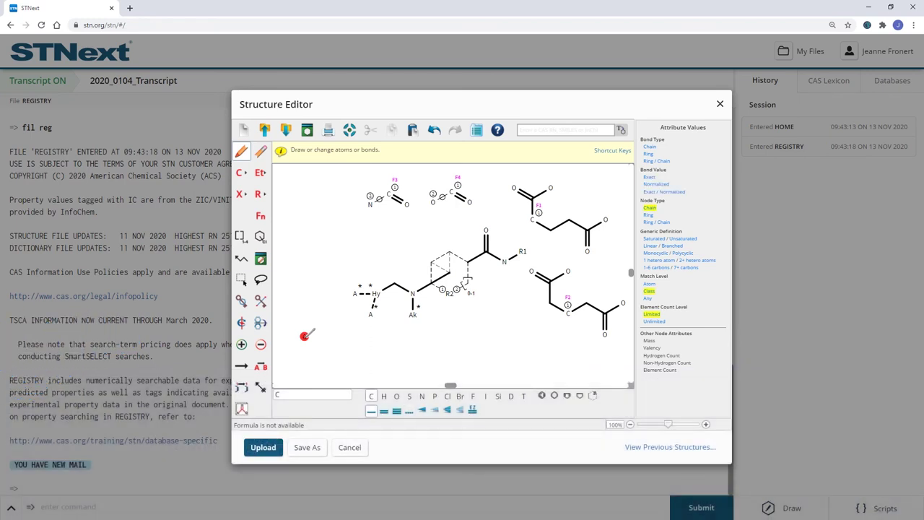
click(304, 335)
key(f)
key(f)
key(f)
click(263, 448)
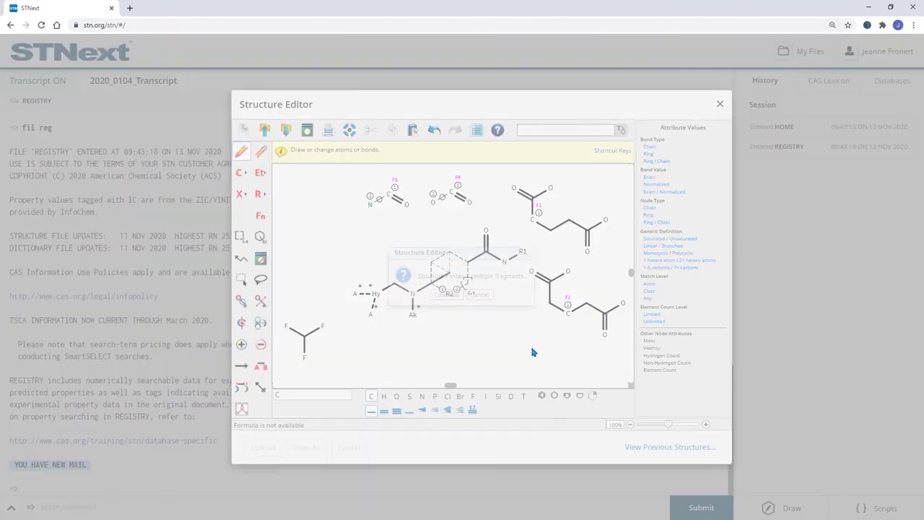
click(452, 294)
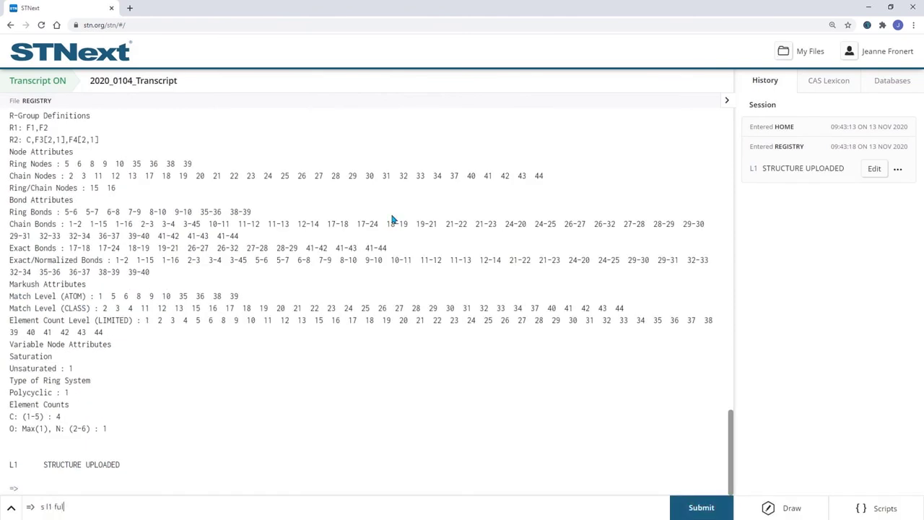
click(345, 507)
text(s l1 ful)
Run a full search of L1 (12 answers, L2) and review the structures of answers 1-3.
key(Return)
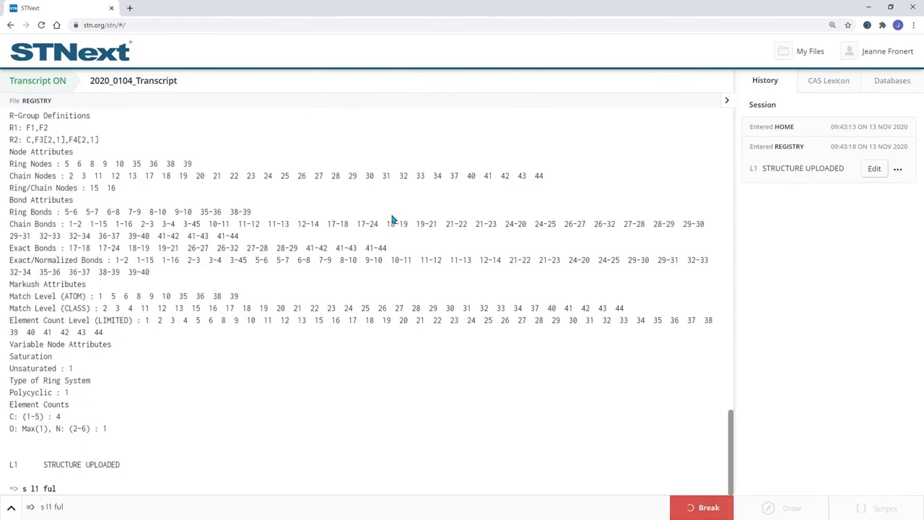
text(d str 1-3)
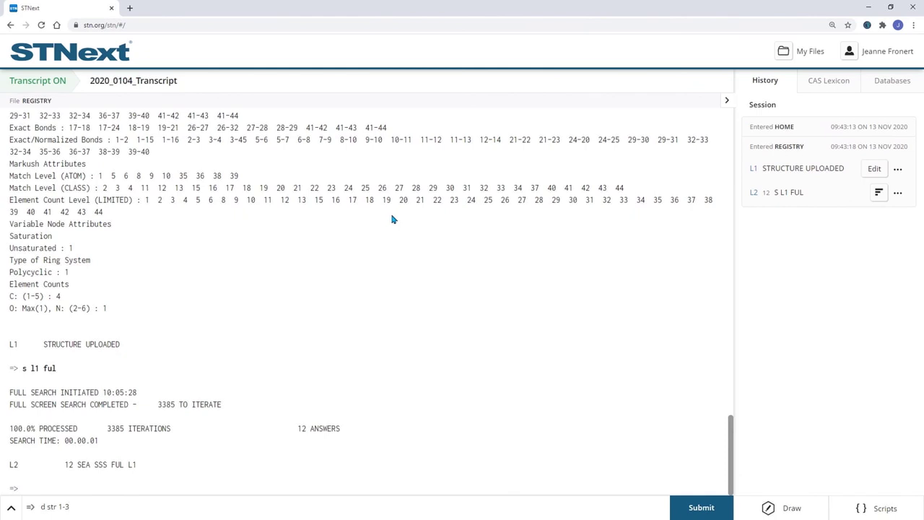
key(Return)
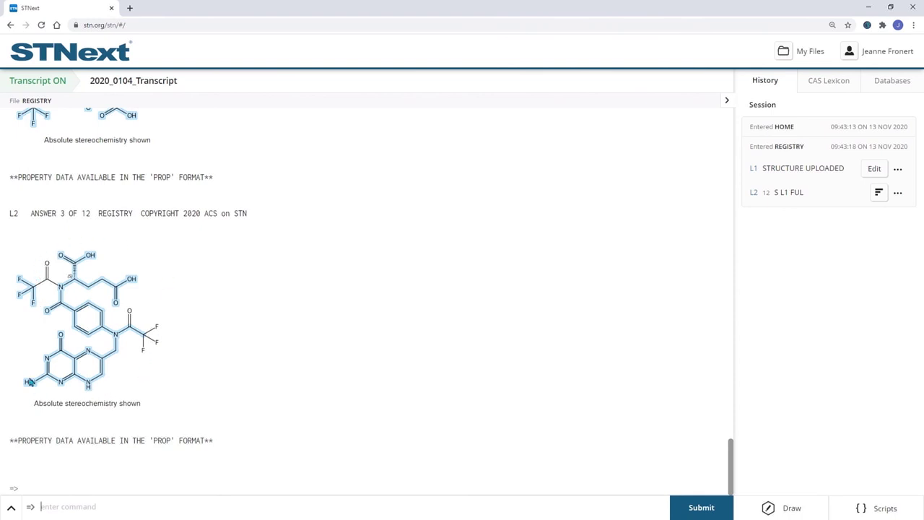
scroll(95, 371, up, 1)
scroll(95, 372, up, 1)
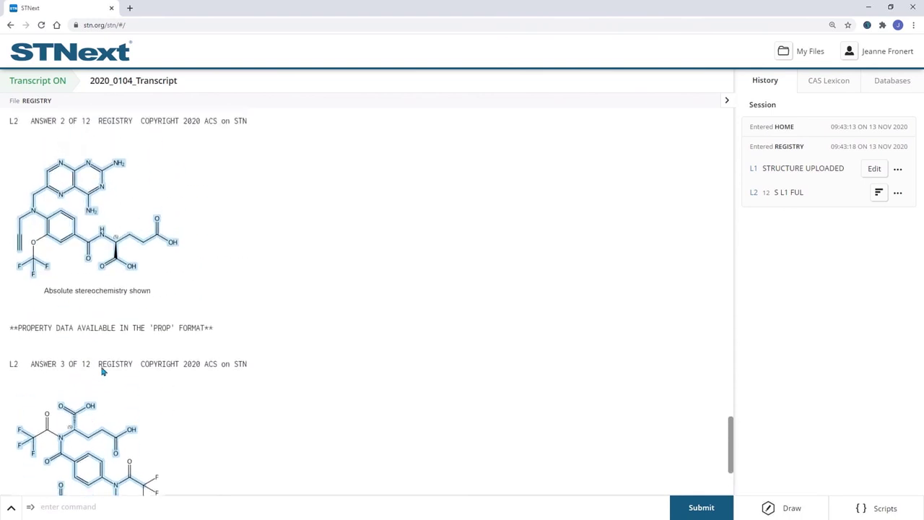
scroll(100, 369, up, 3)
scroll(101, 368, up, 3)
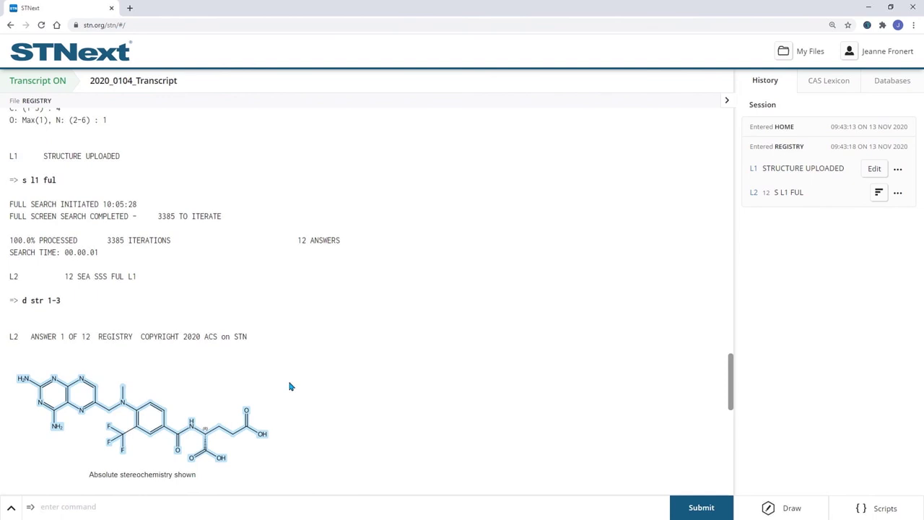
scroll(324, 348, down, 2)
scroll(350, 354, down, 3)
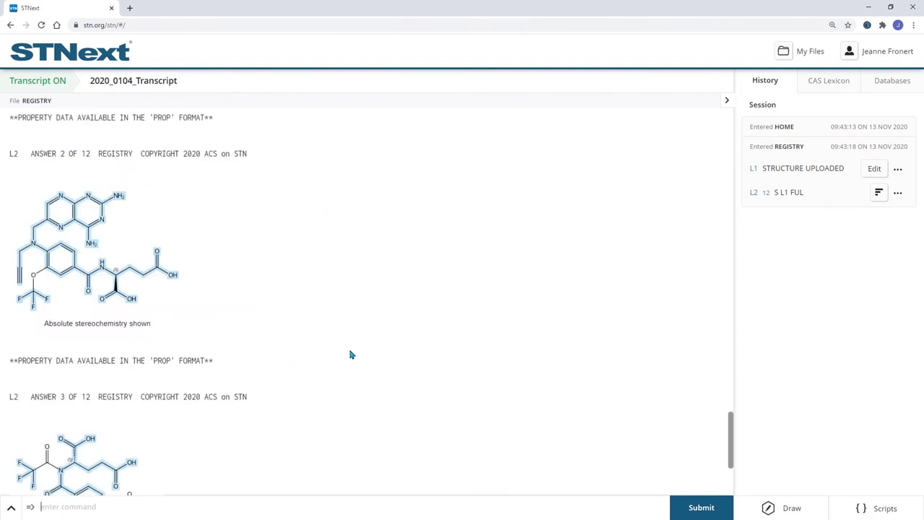
scroll(350, 353, down, 1)
scroll(324, 372, down, 1)
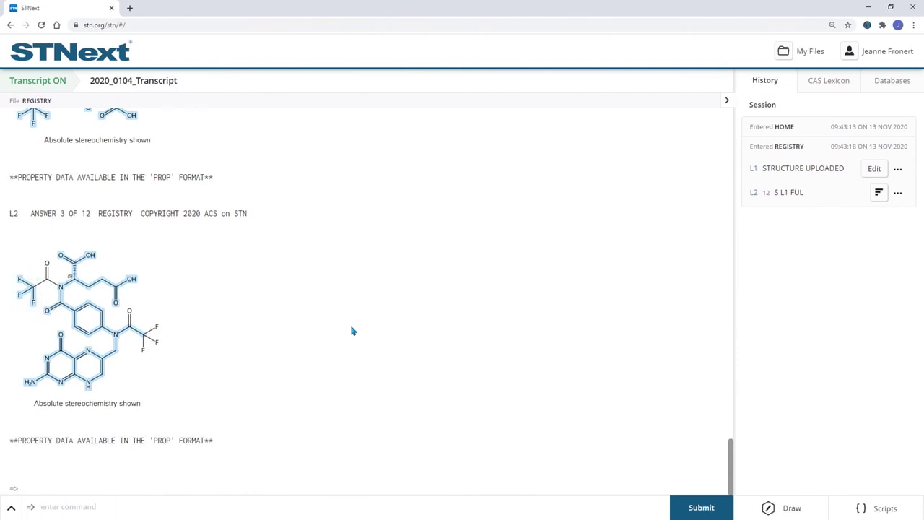
Erase the CF3 fragment from the L1 query and re-upload it as L3.
click(875, 170)
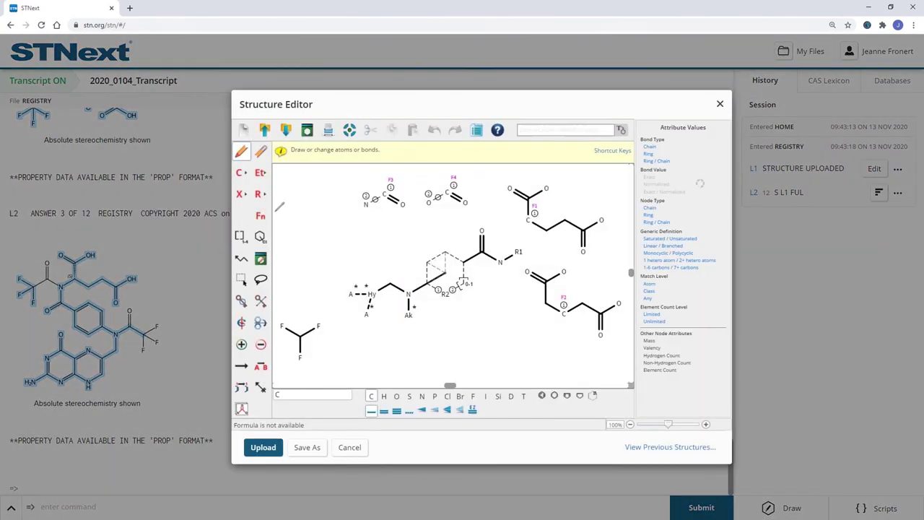
click(260, 151)
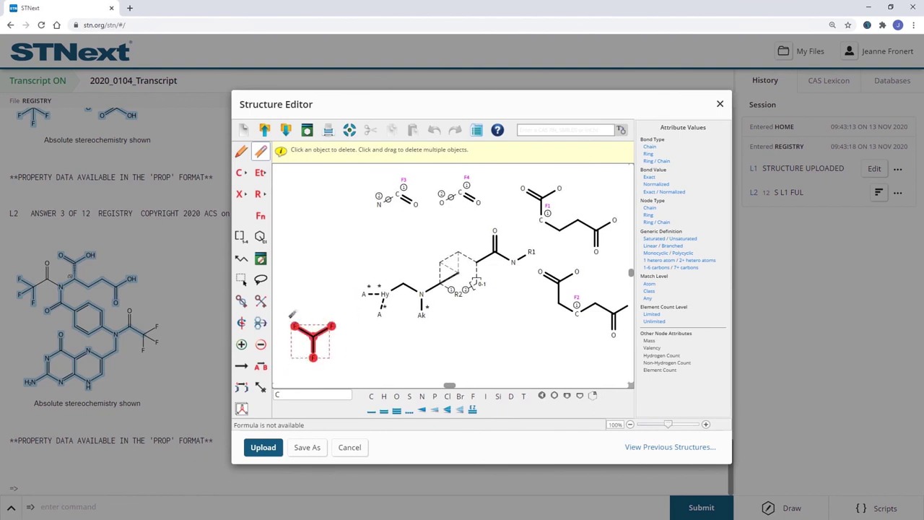
click(294, 317)
click(280, 448)
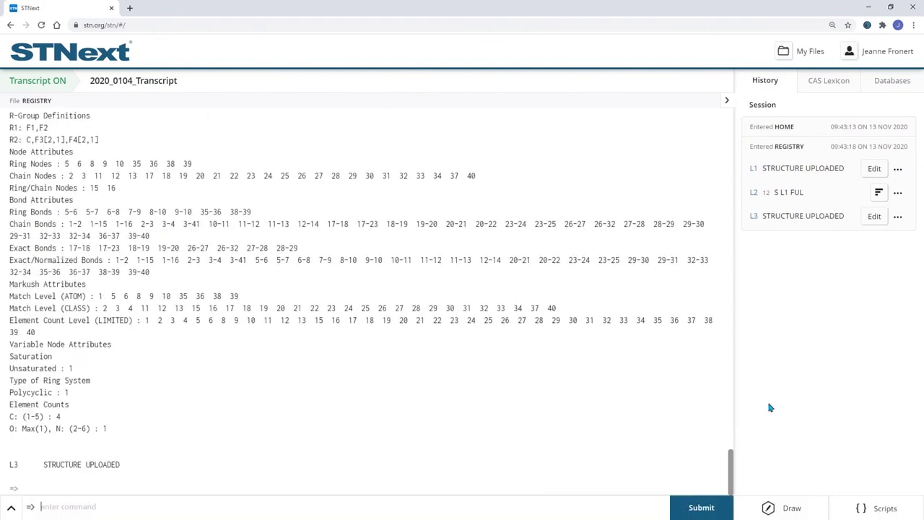
Draw a separate trifluoromethyl (CF3) structure and upload it as L4.
click(780, 507)
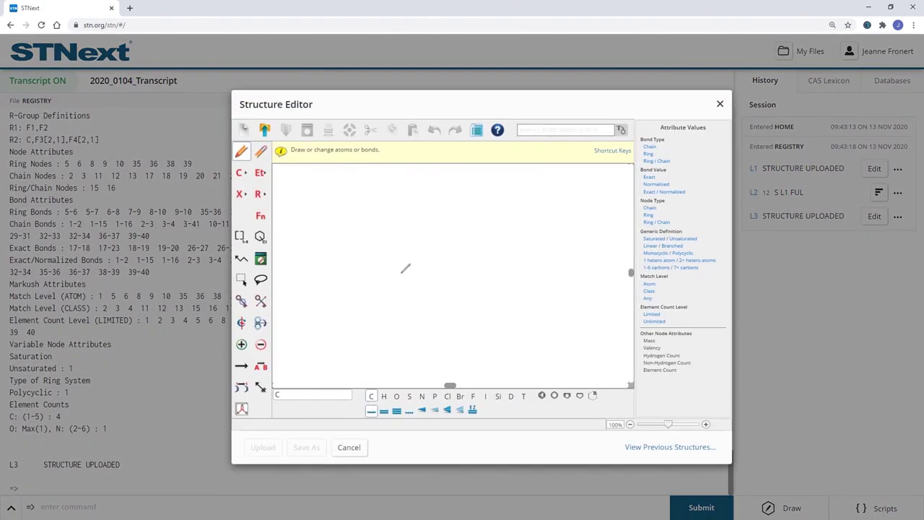
click(401, 272)
click(400, 270)
click(400, 271)
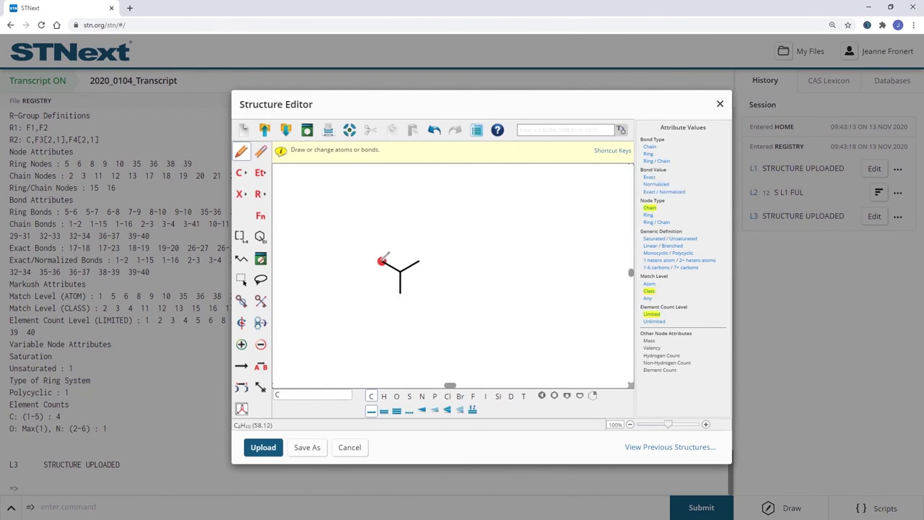
key(f)
key(f)
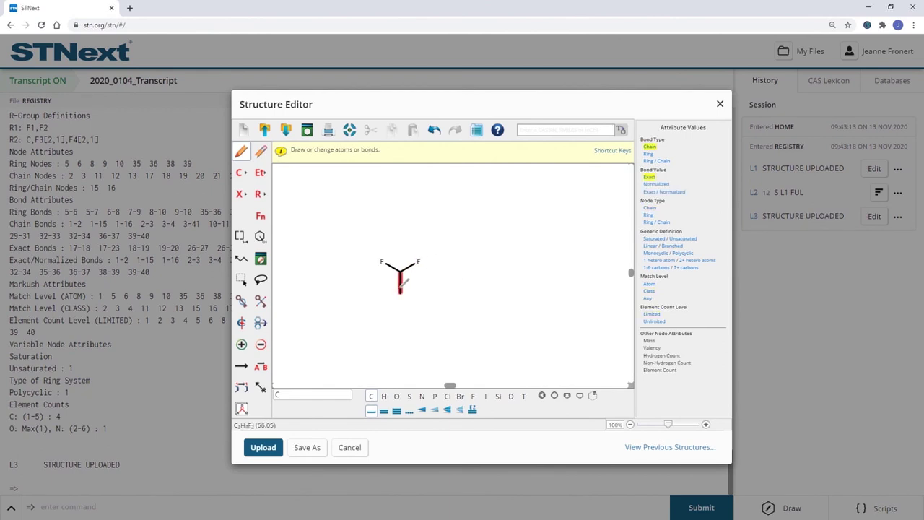
key(f)
click(267, 447)
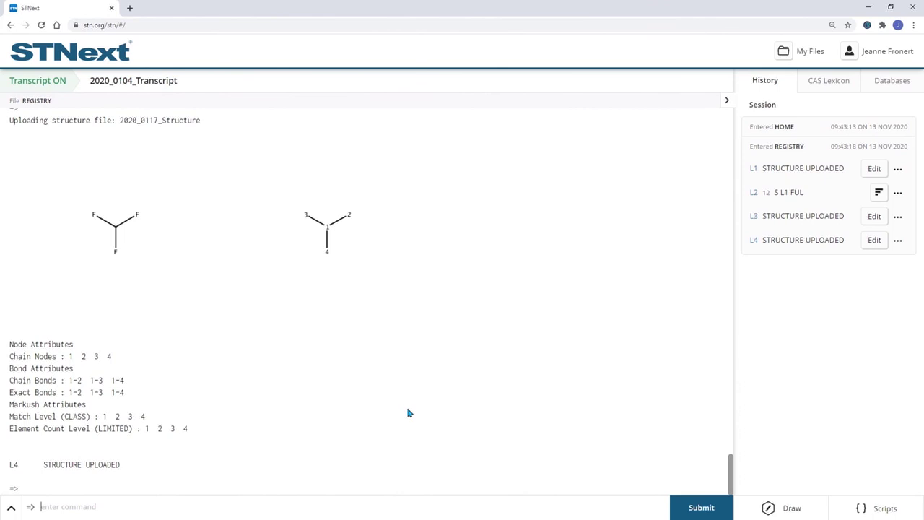
Search L3 AND L4, first as a sample search, then on the full file.
text(s L3 and L4)
key(Return)
text(s L3 a)
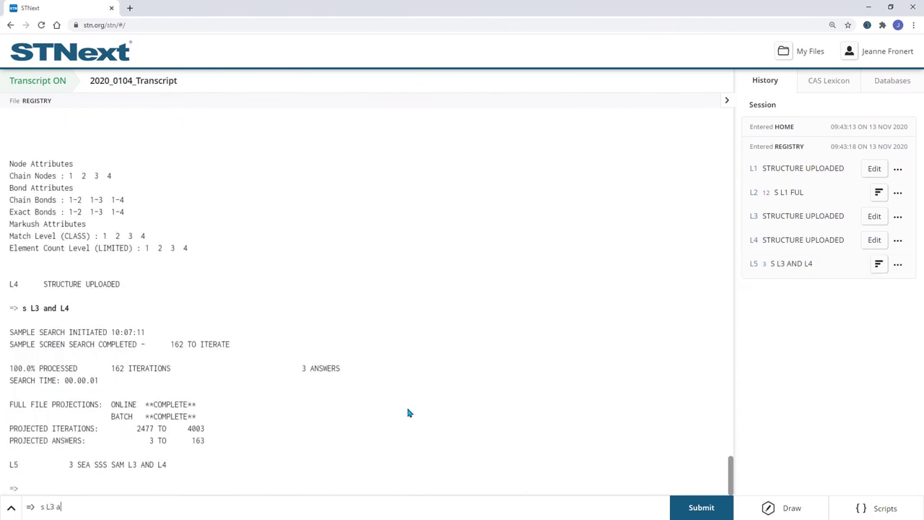
text(l)
key(Return)
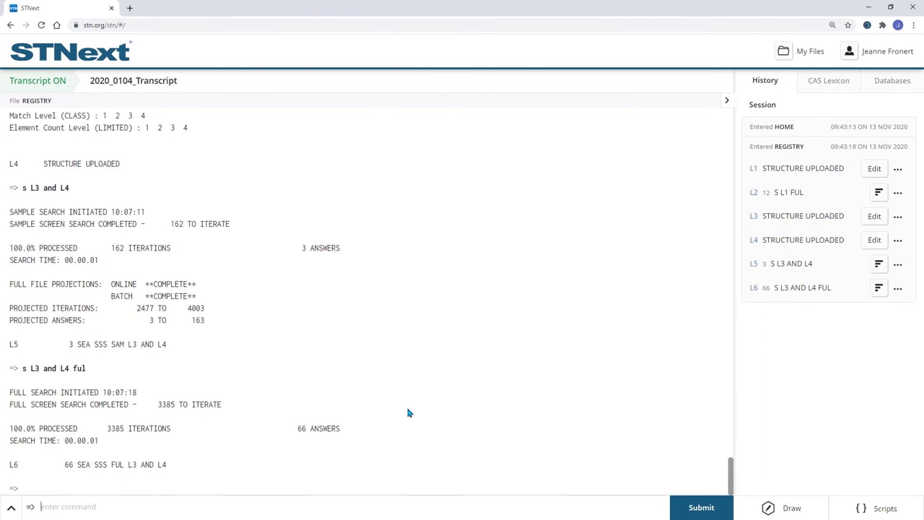
Exclude the earlier L2 answers with 's l6 not l2' (54 left) and display answers 1-3.
text(d str 1-)
key(Return)
text(d)
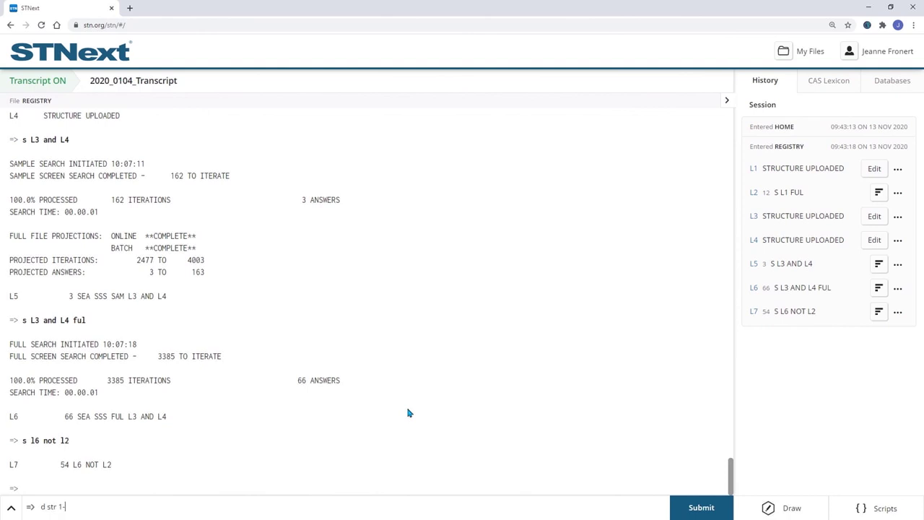
text(3)
key(Return)
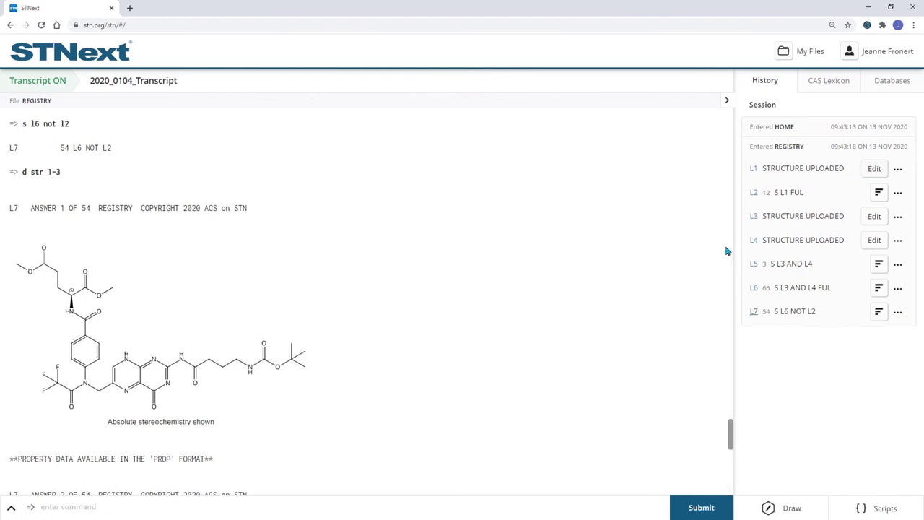
scroll(402, 285, down, 1)
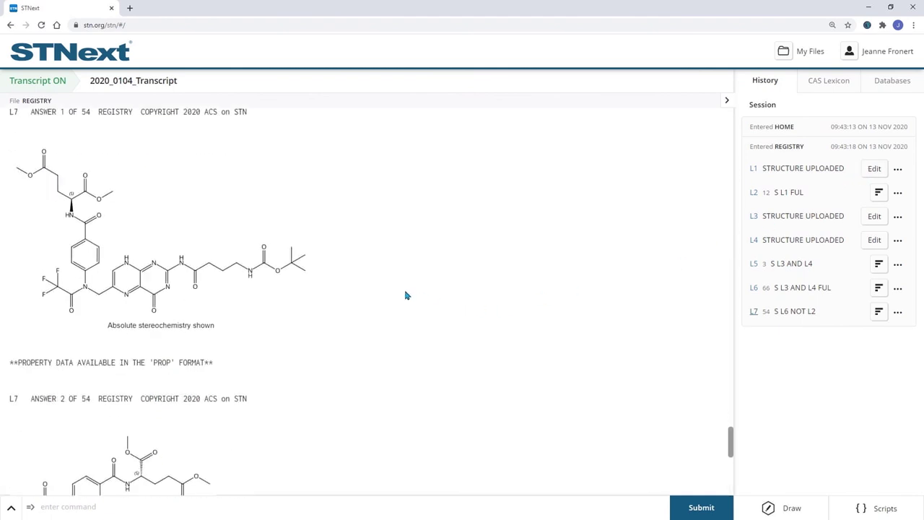
scroll(299, 215, down, 2)
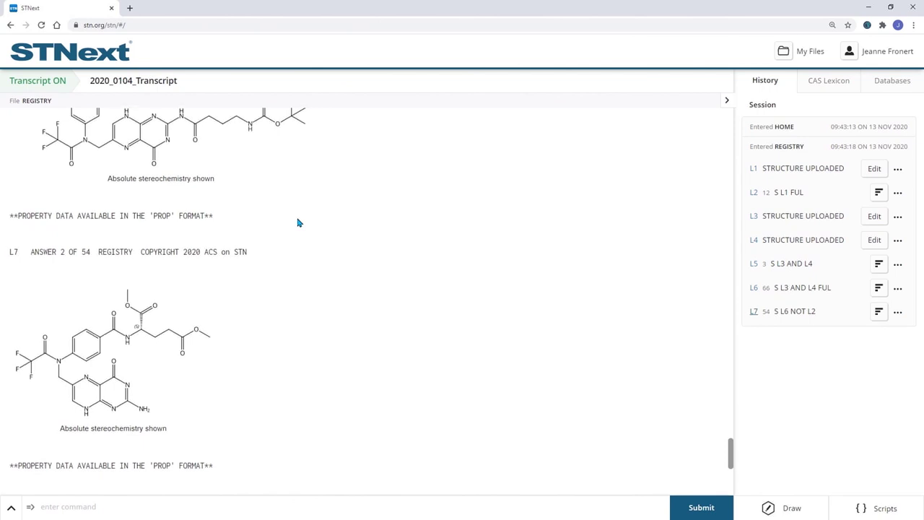
scroll(298, 222, down, 2)
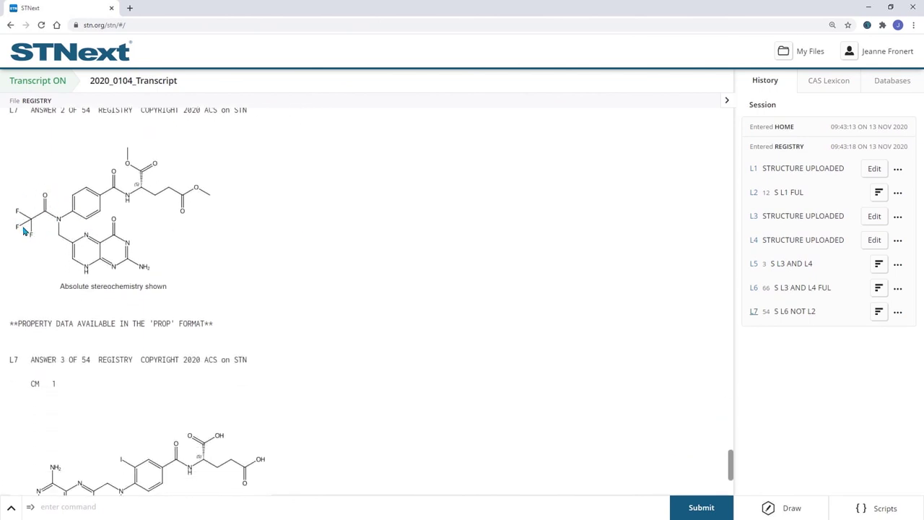
scroll(253, 286, down, 3)
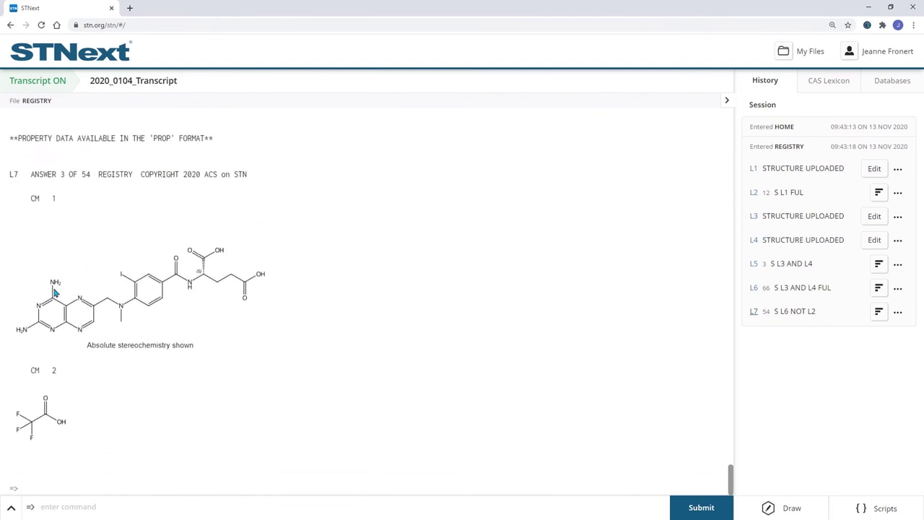